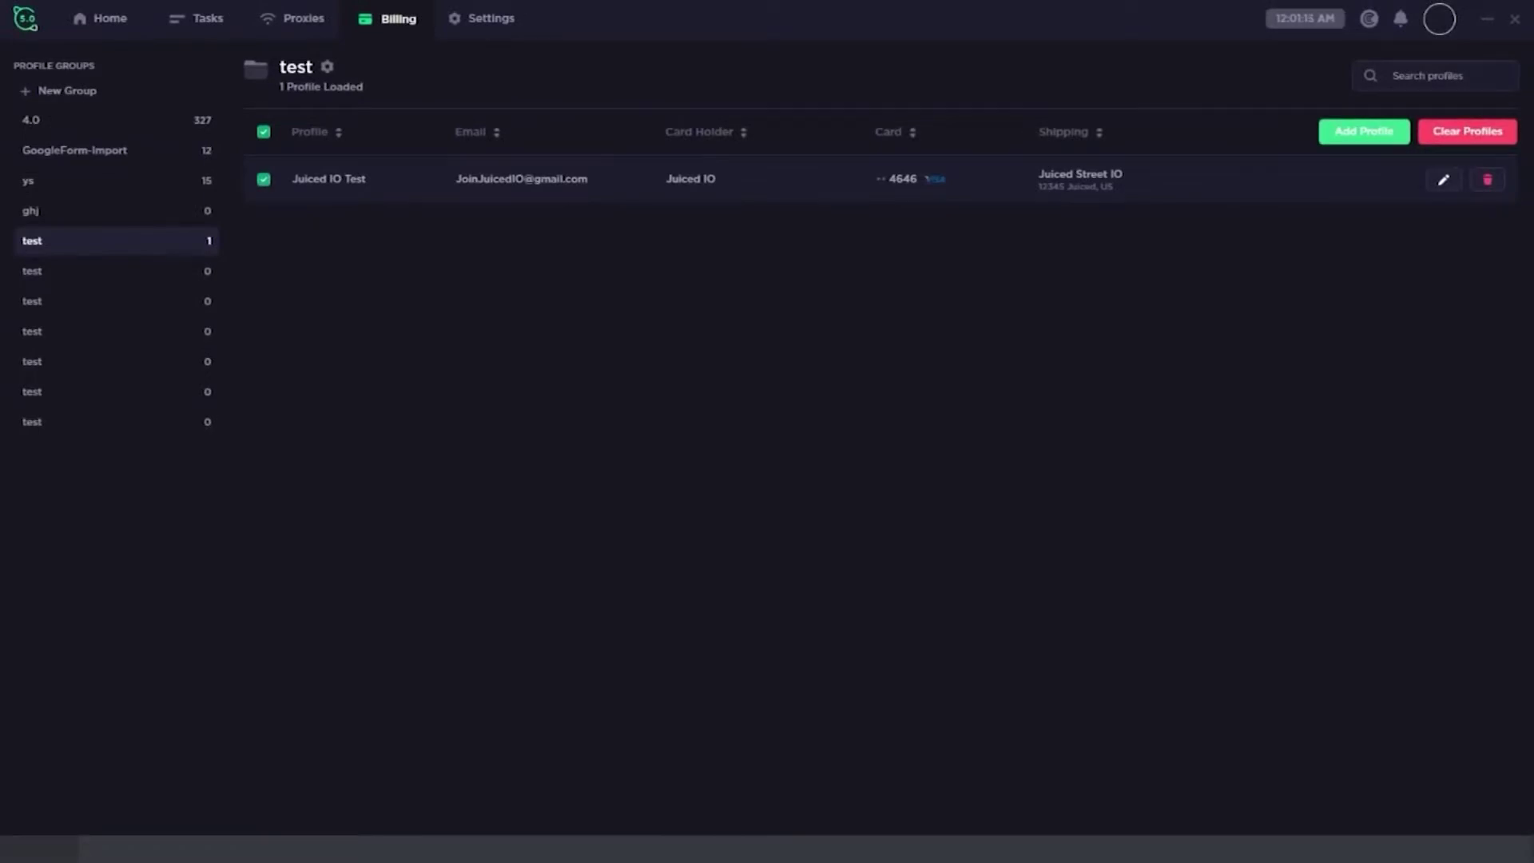
Browse the General, Notifications, Webhooks and Accounts settings, ending on Data.
{"action": "left_click", "coordinate": [482, 19]}
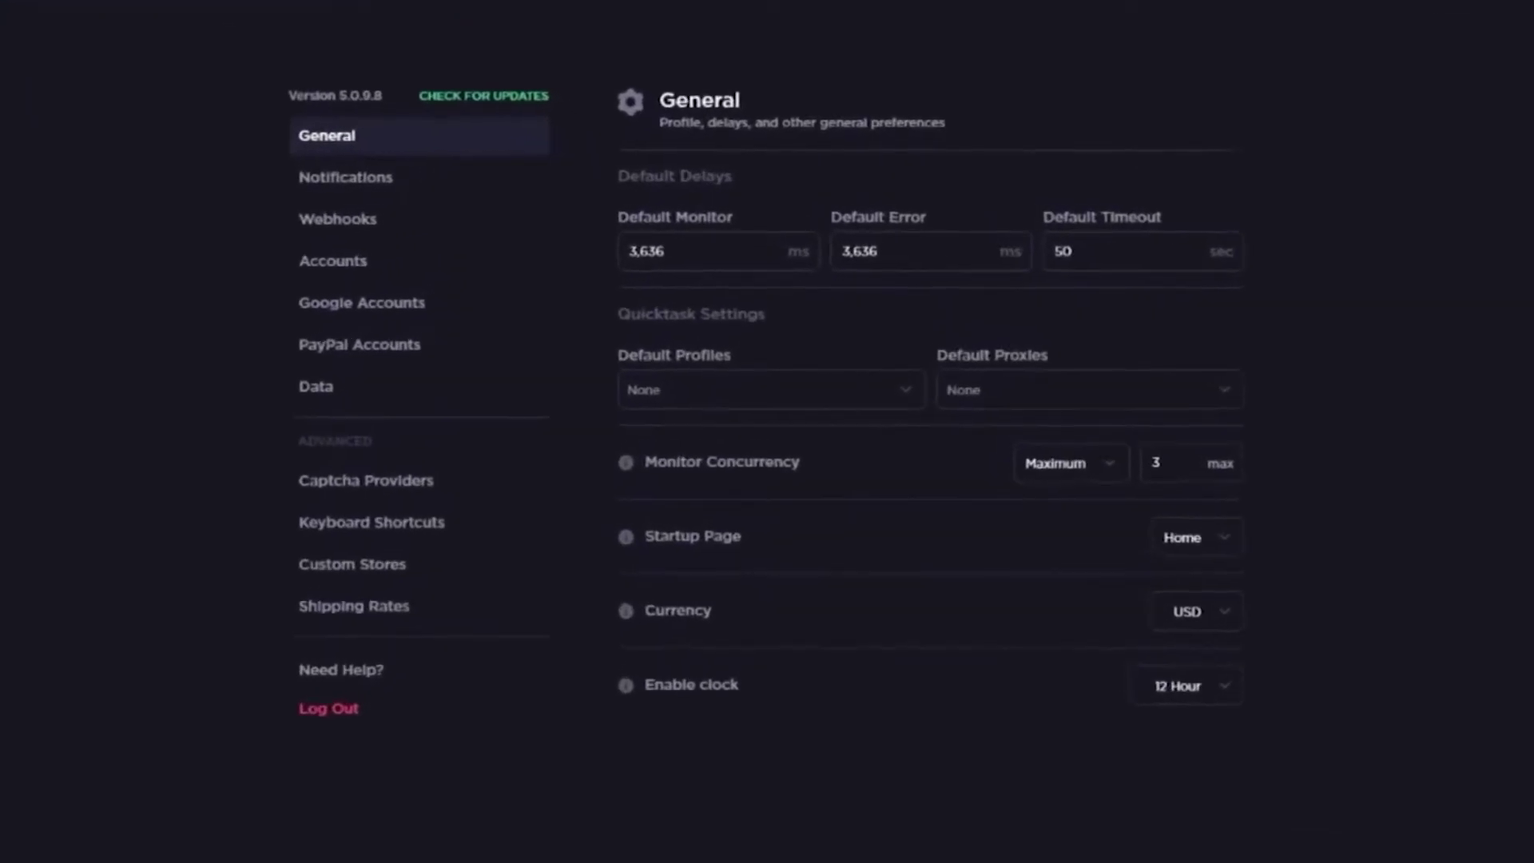
{"action": "left_click", "coordinate": [359, 176]}
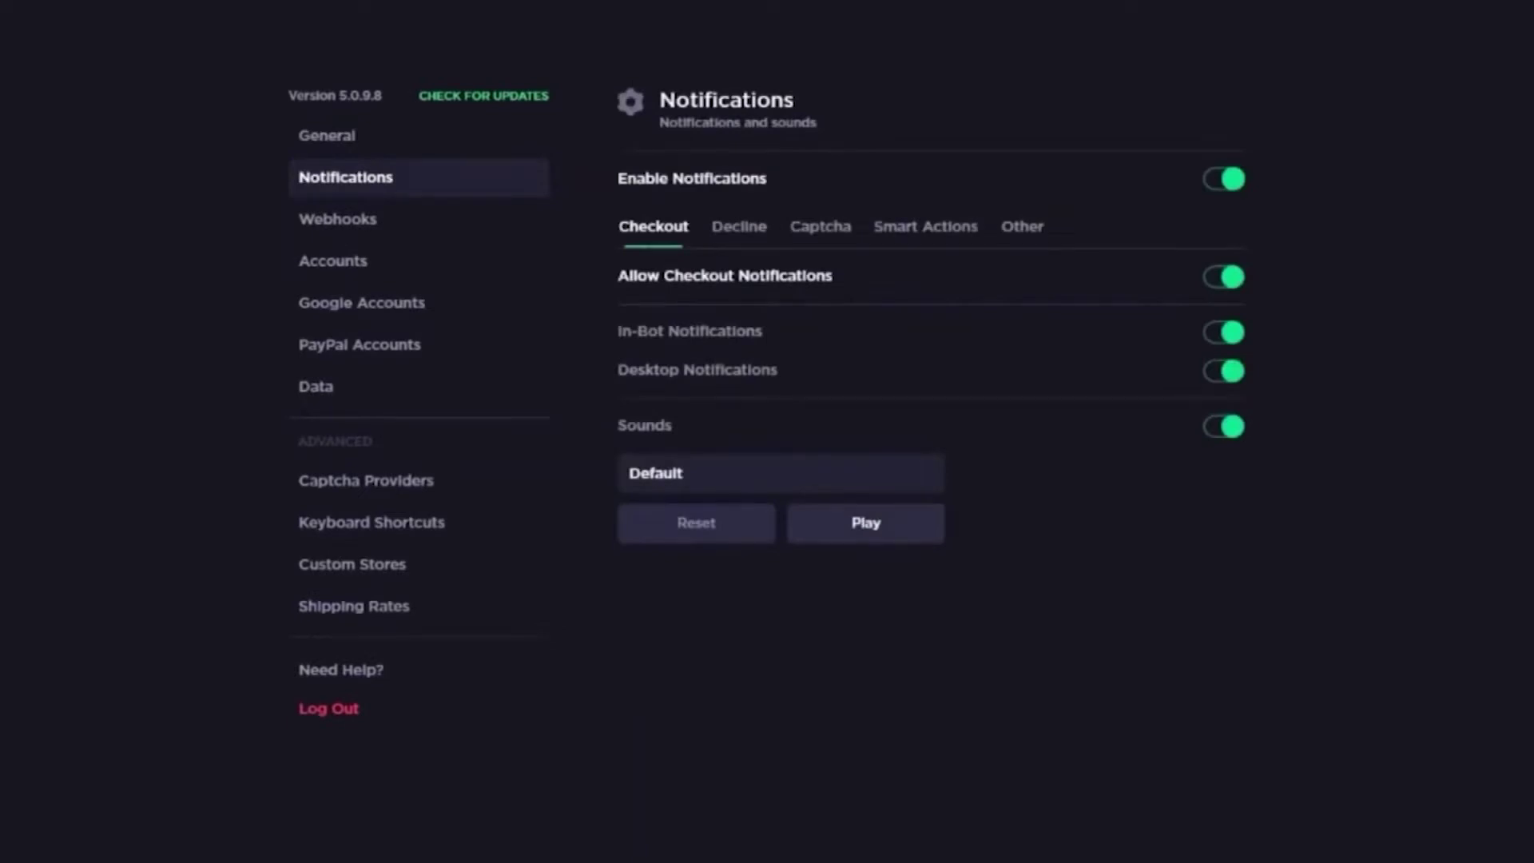
{"action": "left_click", "coordinate": [338, 218]}
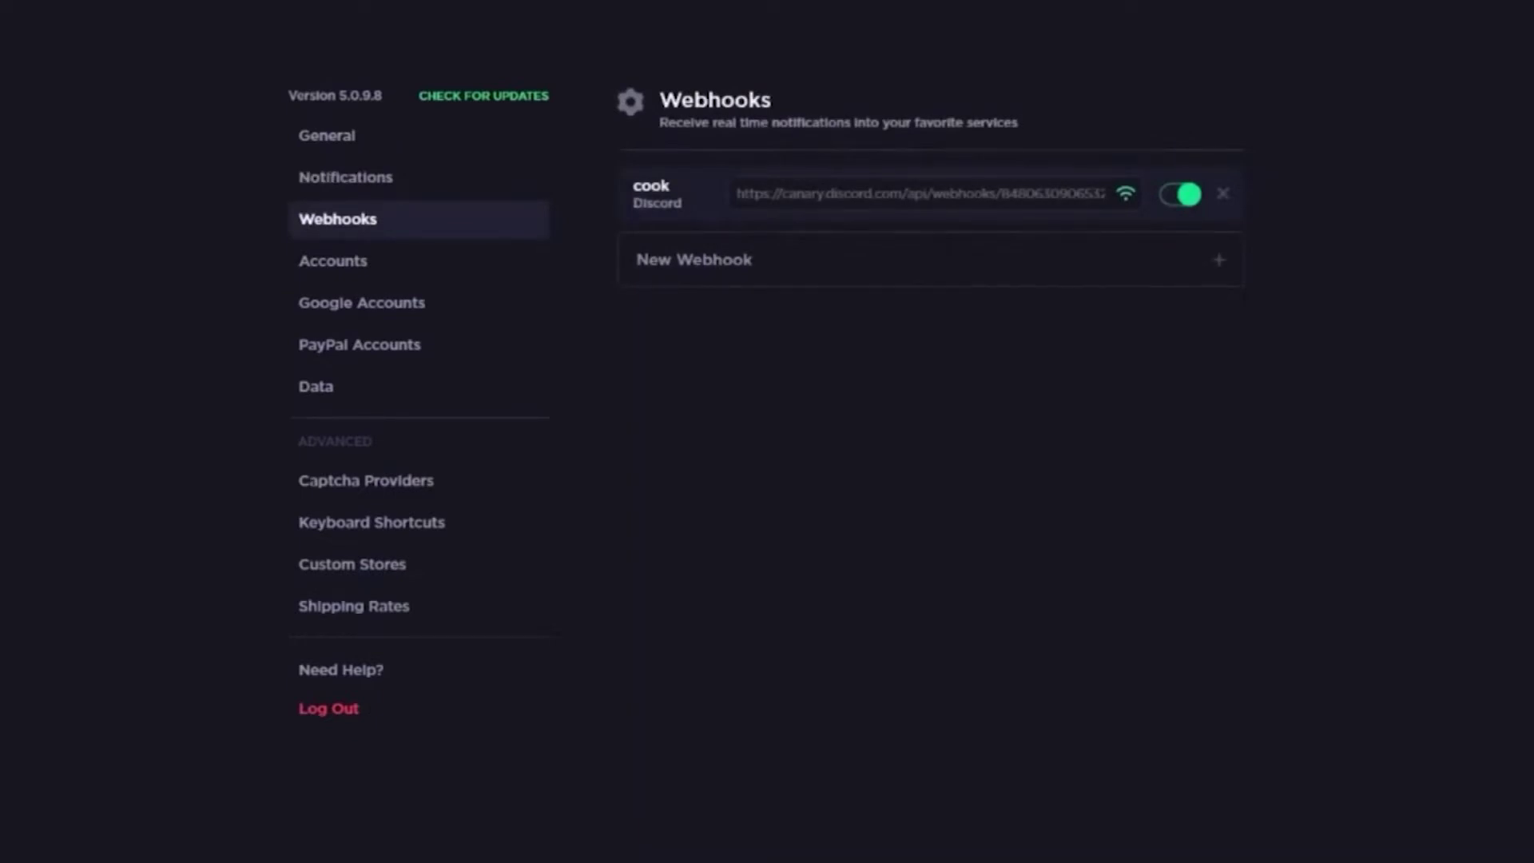
{"action": "left_click", "coordinate": [332, 260]}
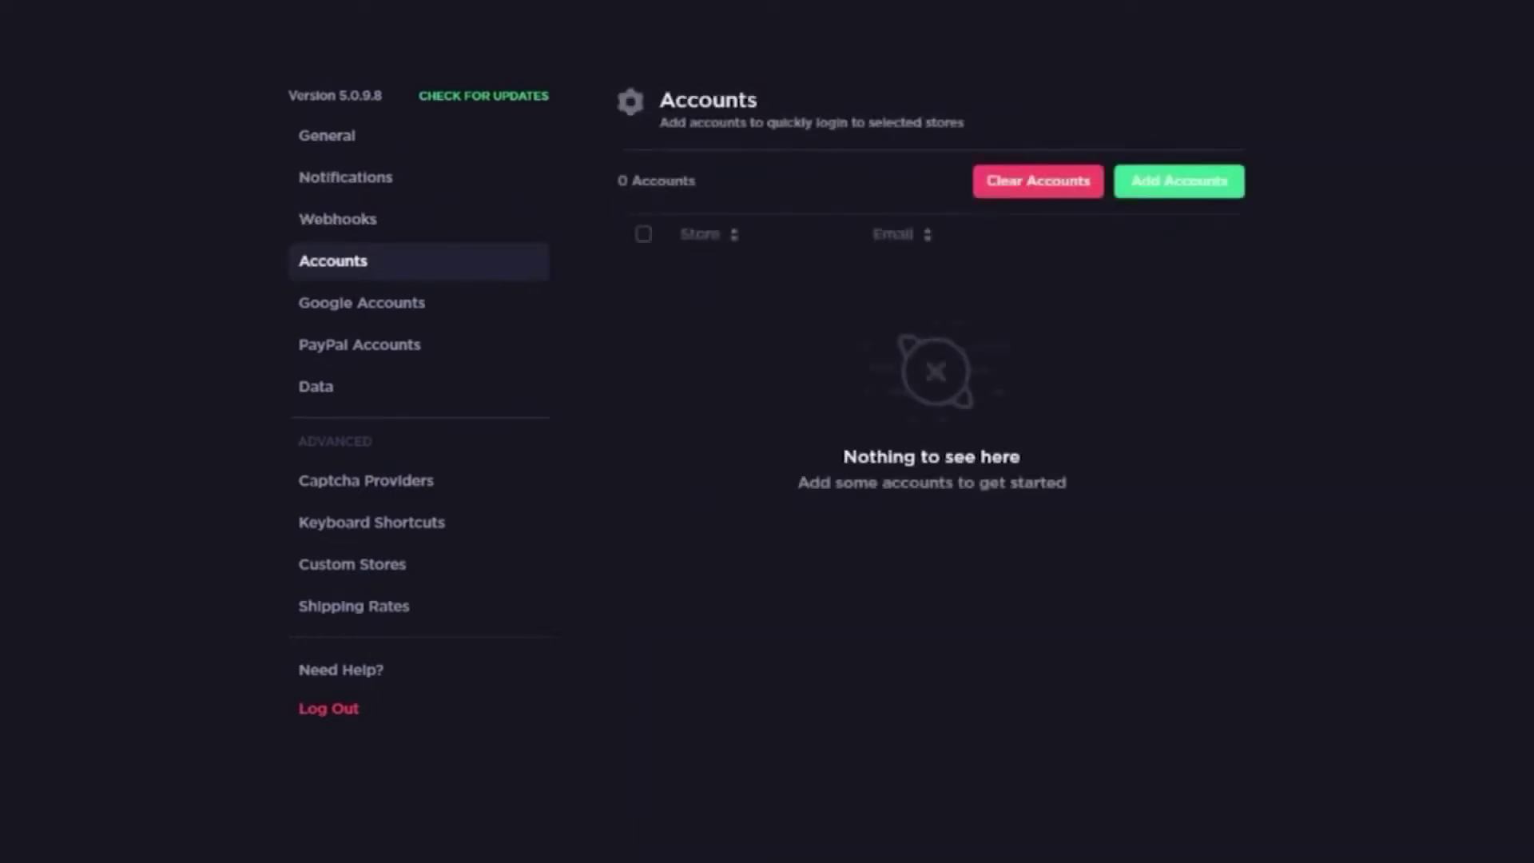
{"action": "left_click", "coordinate": [316, 386]}
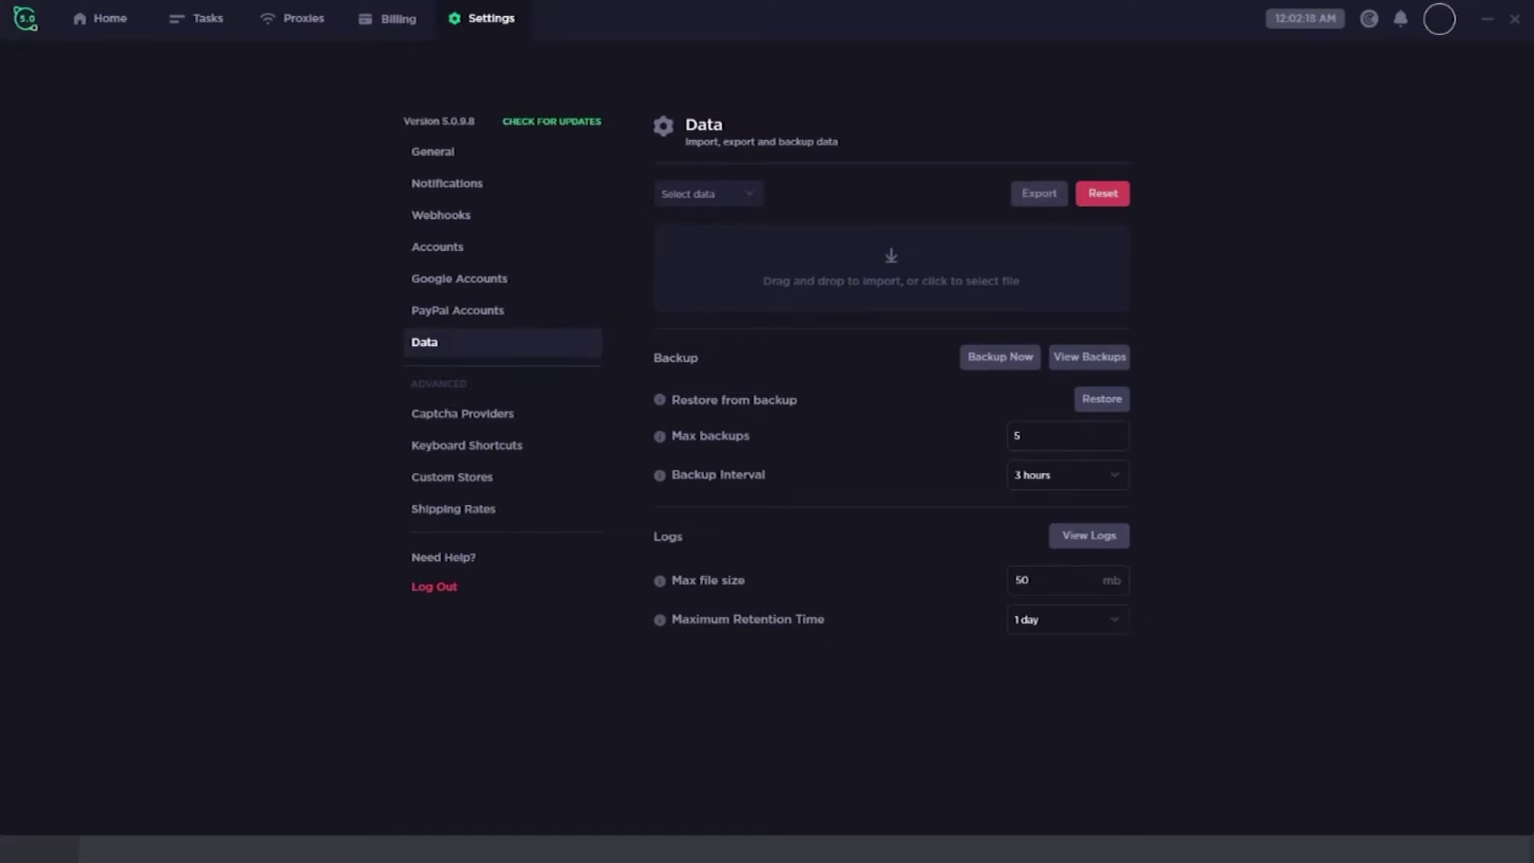
Switch to the Proxies tab to see the existing groups, including the empty 'fast' group.
{"action": "left_click", "coordinate": [304, 18]}
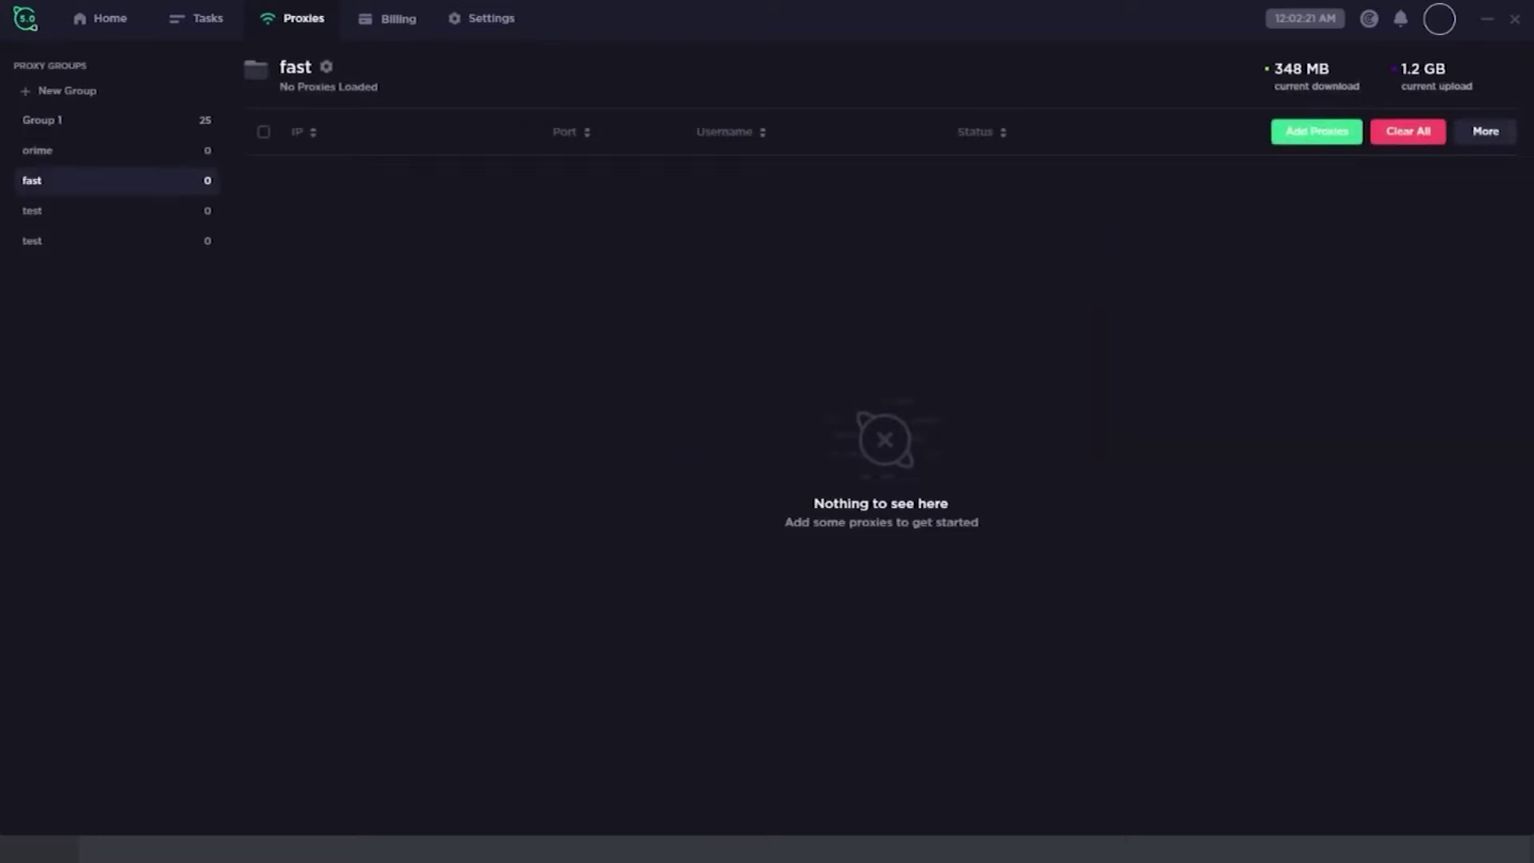
Add a new proxy group named 'test' from the sidebar.
{"action": "left_click", "coordinate": [68, 90]}
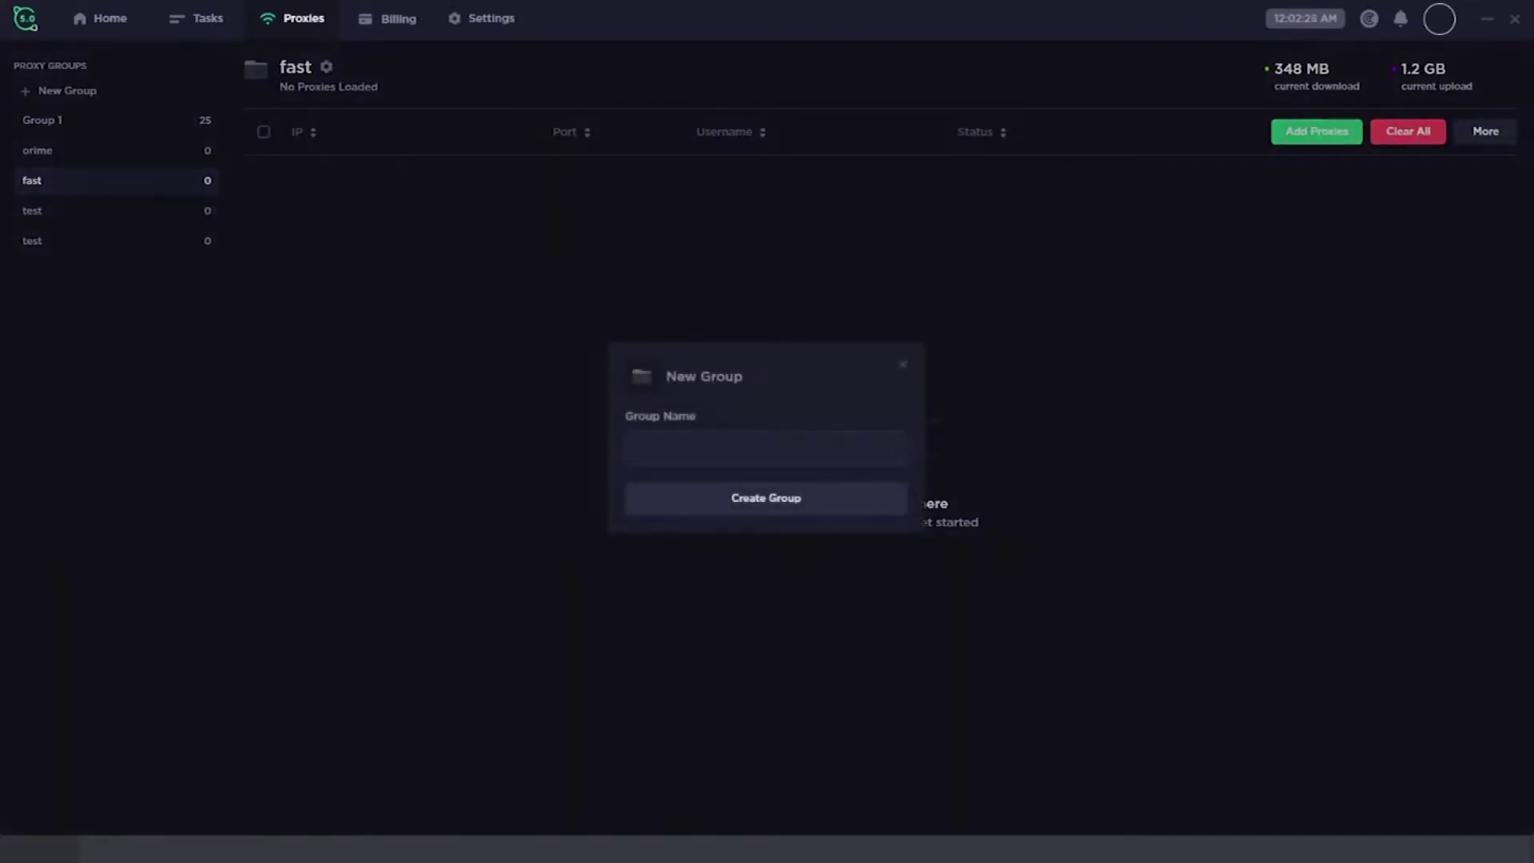
{"action": "type", "text": "te"}
{"action": "type", "text": "st"}
{"action": "key", "text": "Return"}
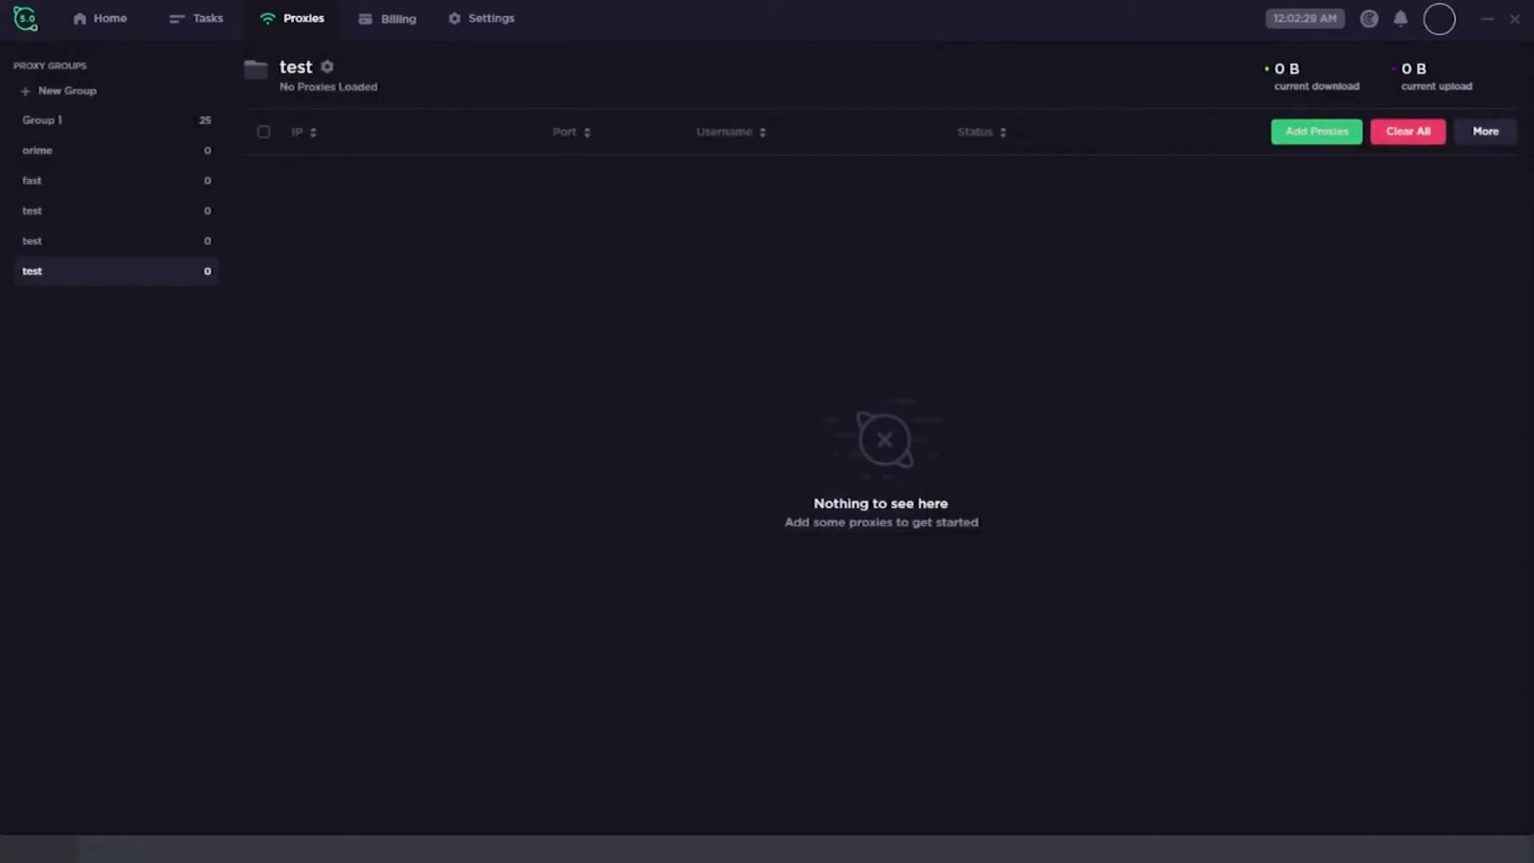
{"action": "left_click", "coordinate": [1315, 131]}
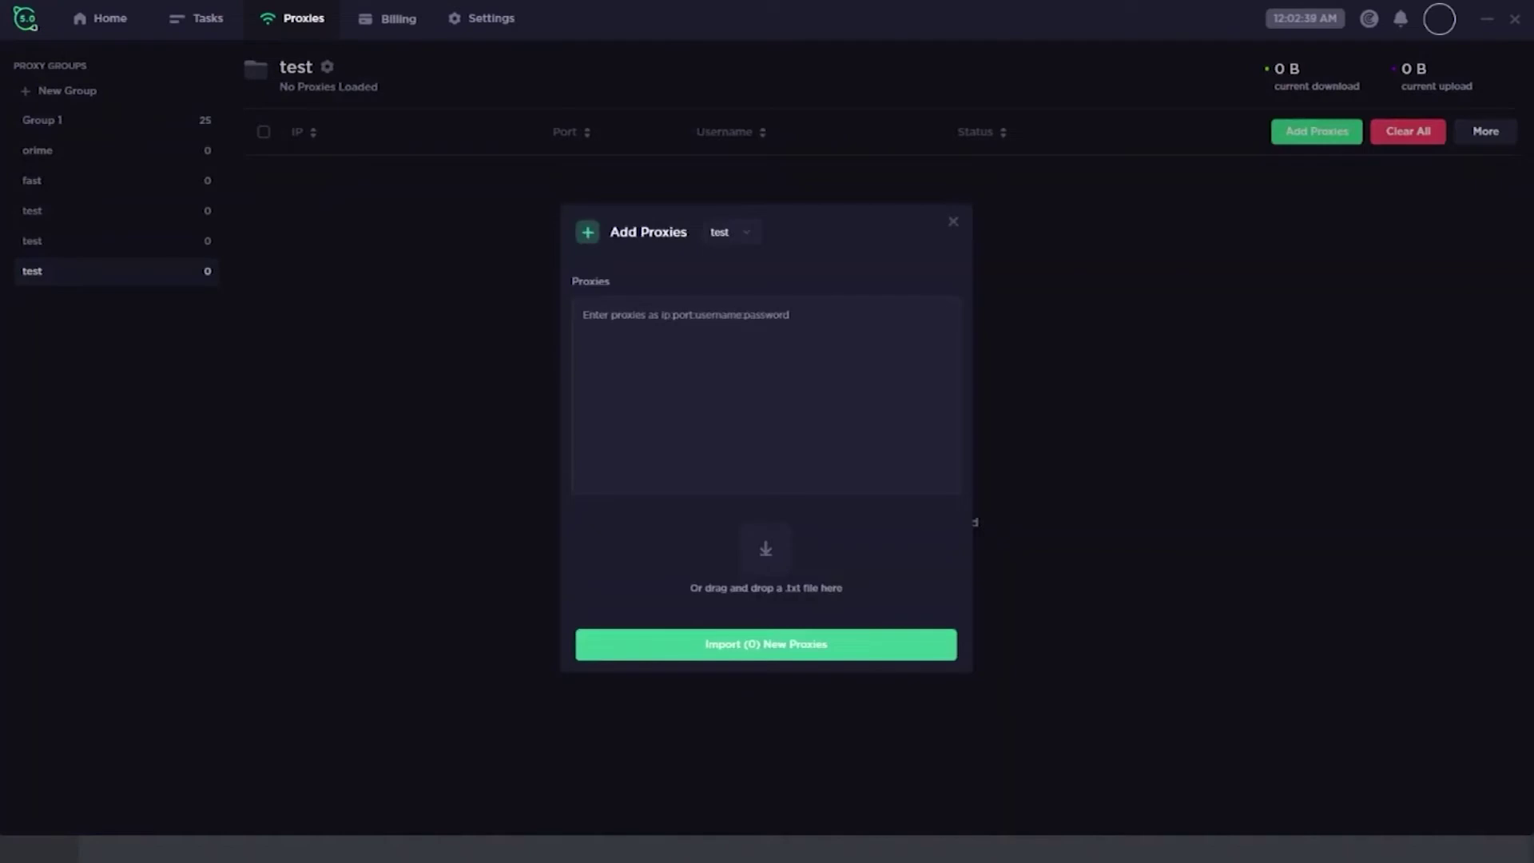
{"action": "key", "text": "Escape"}
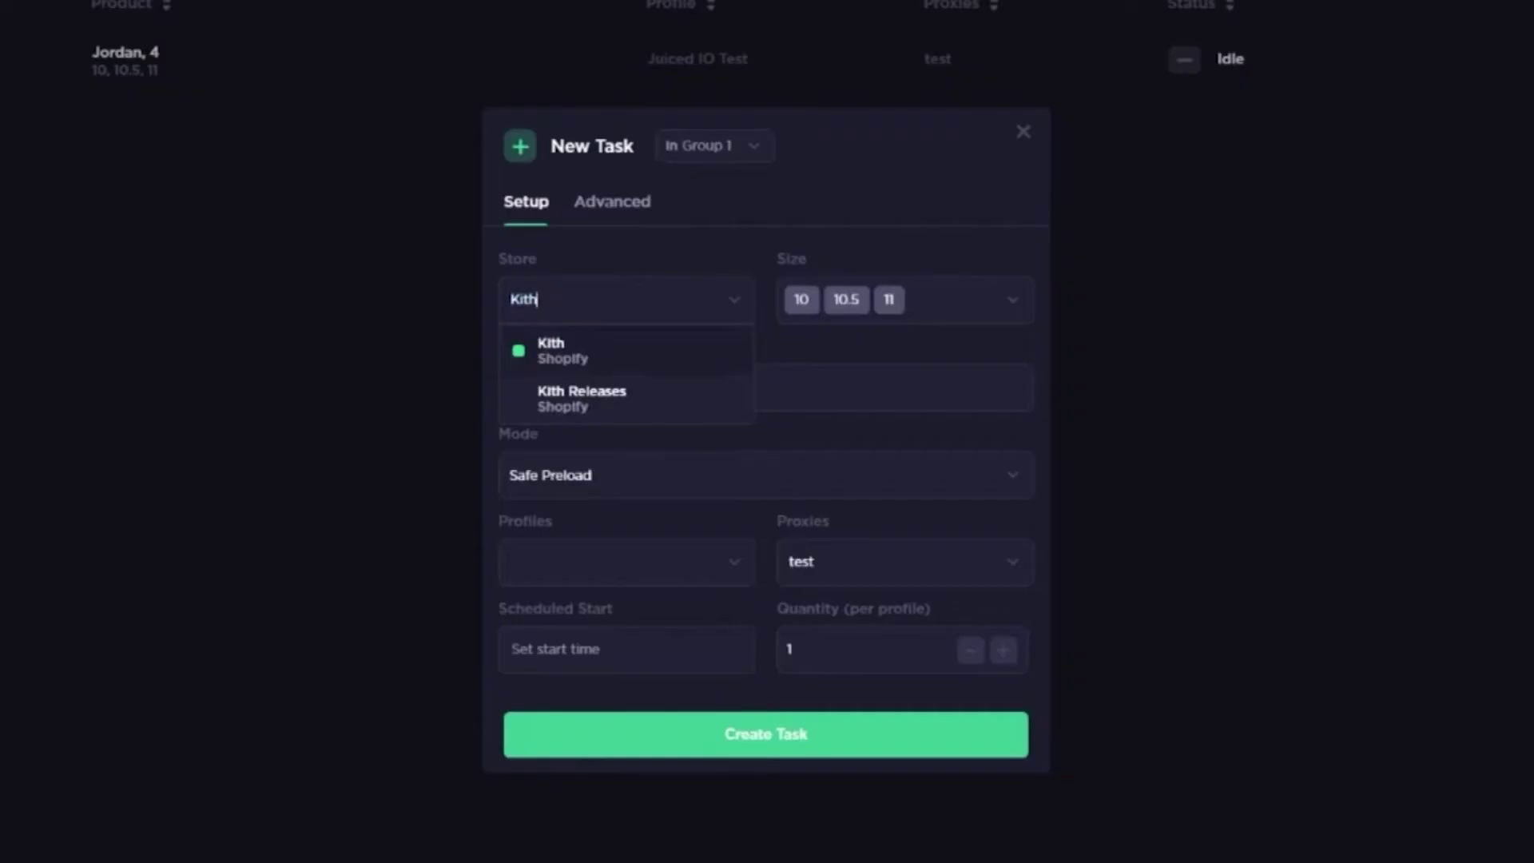
{"action": "scroll", "coordinate": [904, 516], "scroll_direction": "down", "scroll_amount": 5}
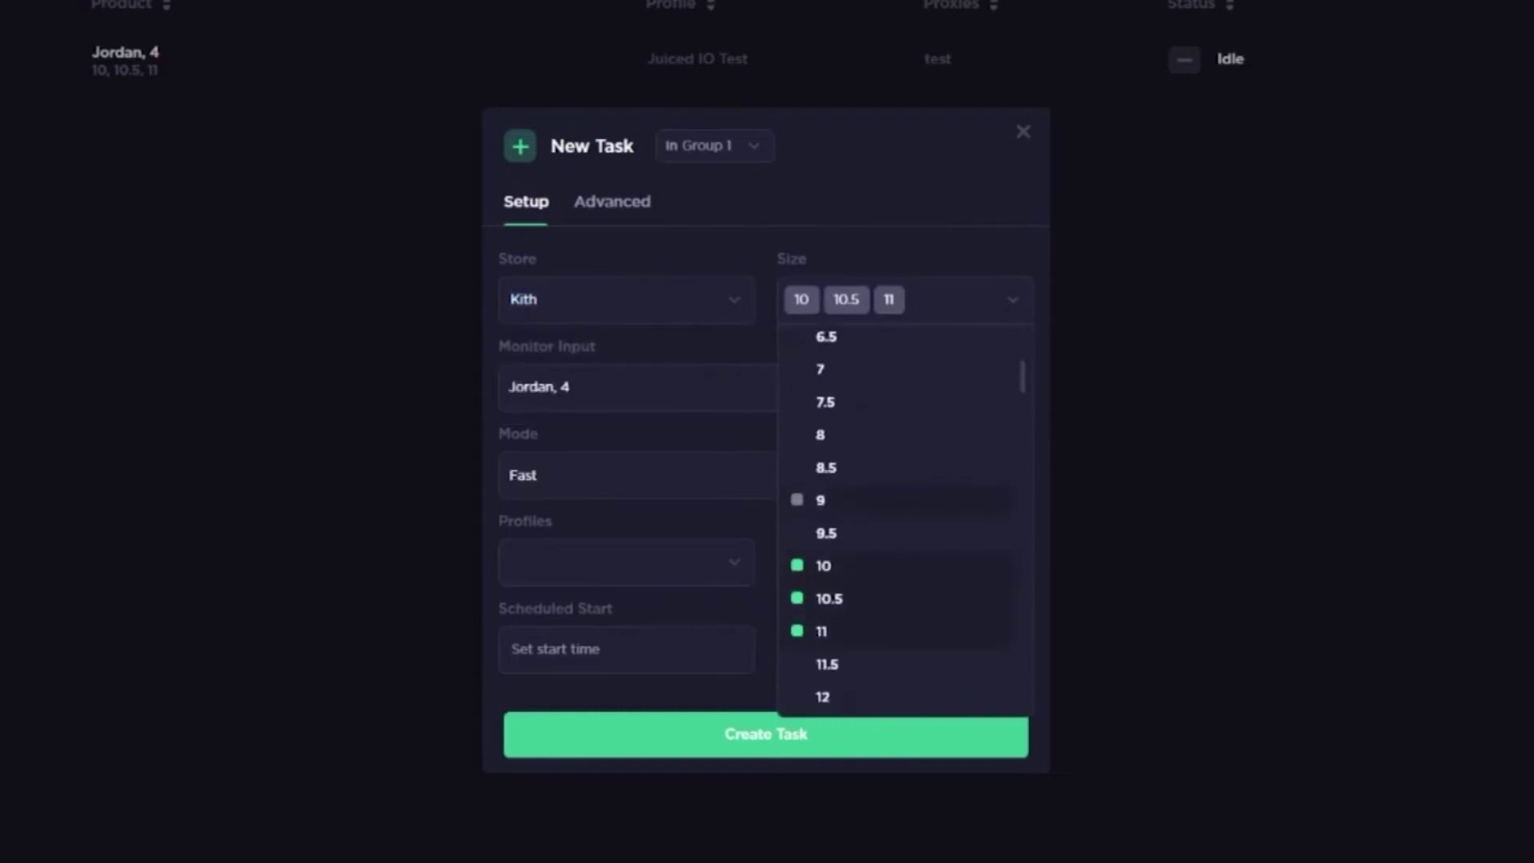
Replace the preset task sizes with Random size.
{"action": "left_click", "coordinate": [887, 298]}
{"action": "left_click", "coordinate": [800, 299]}
{"action": "scroll", "coordinate": [906, 516], "scroll_direction": "up", "scroll_amount": 5}
{"action": "left_click", "coordinate": [843, 343]}
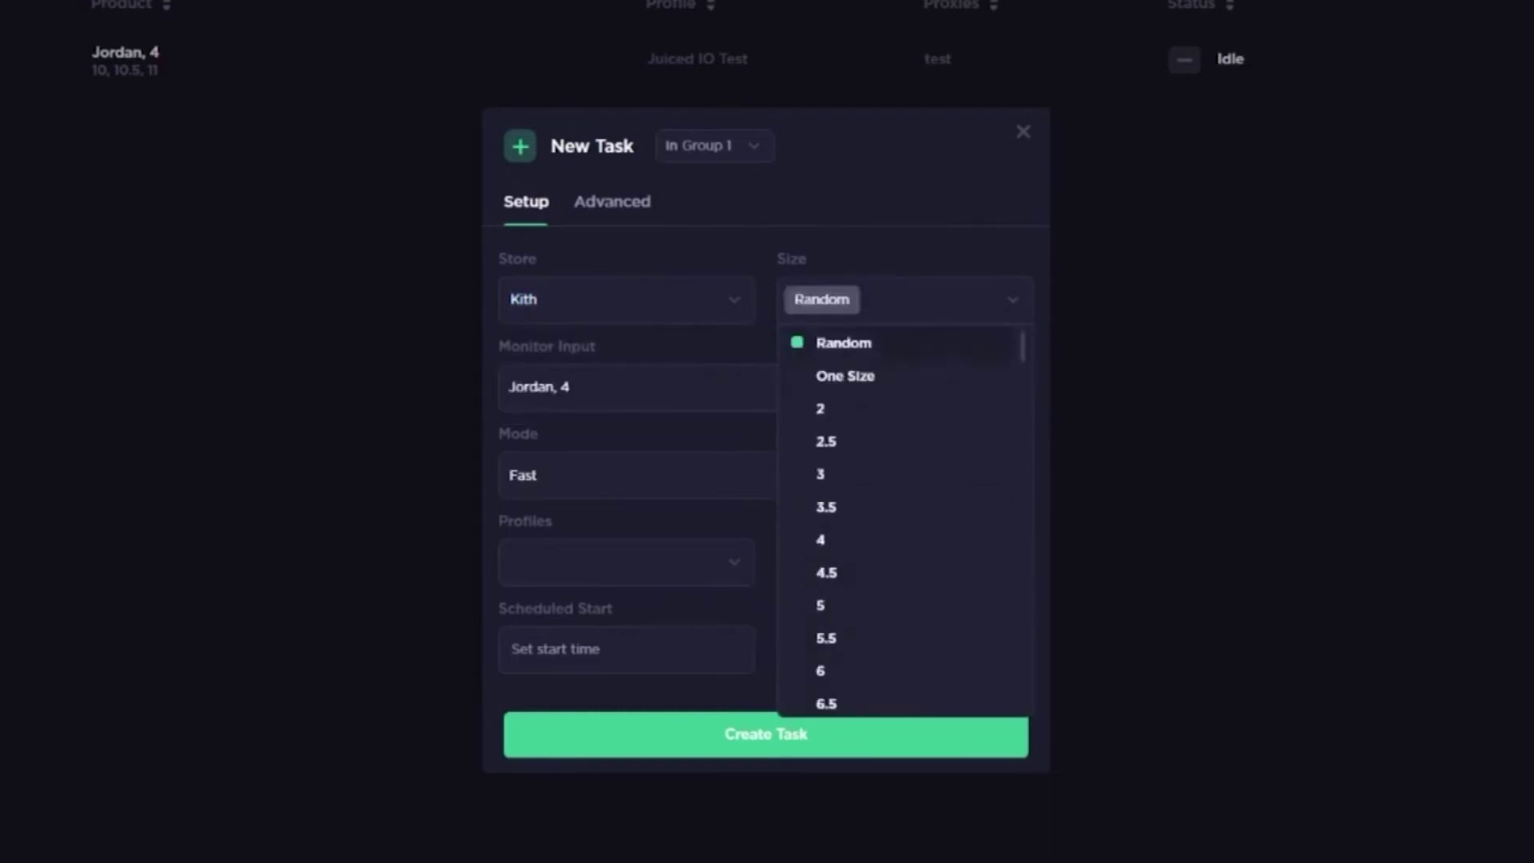
{"action": "left_click", "coordinate": [940, 298]}
Clear the old 'Jordan, 4' monitor keywords and choose the test profile.
{"action": "left_click", "coordinate": [570, 386]}
{"action": "key", "text": "ctrl+a"}
{"action": "key", "text": "BackSpace"}
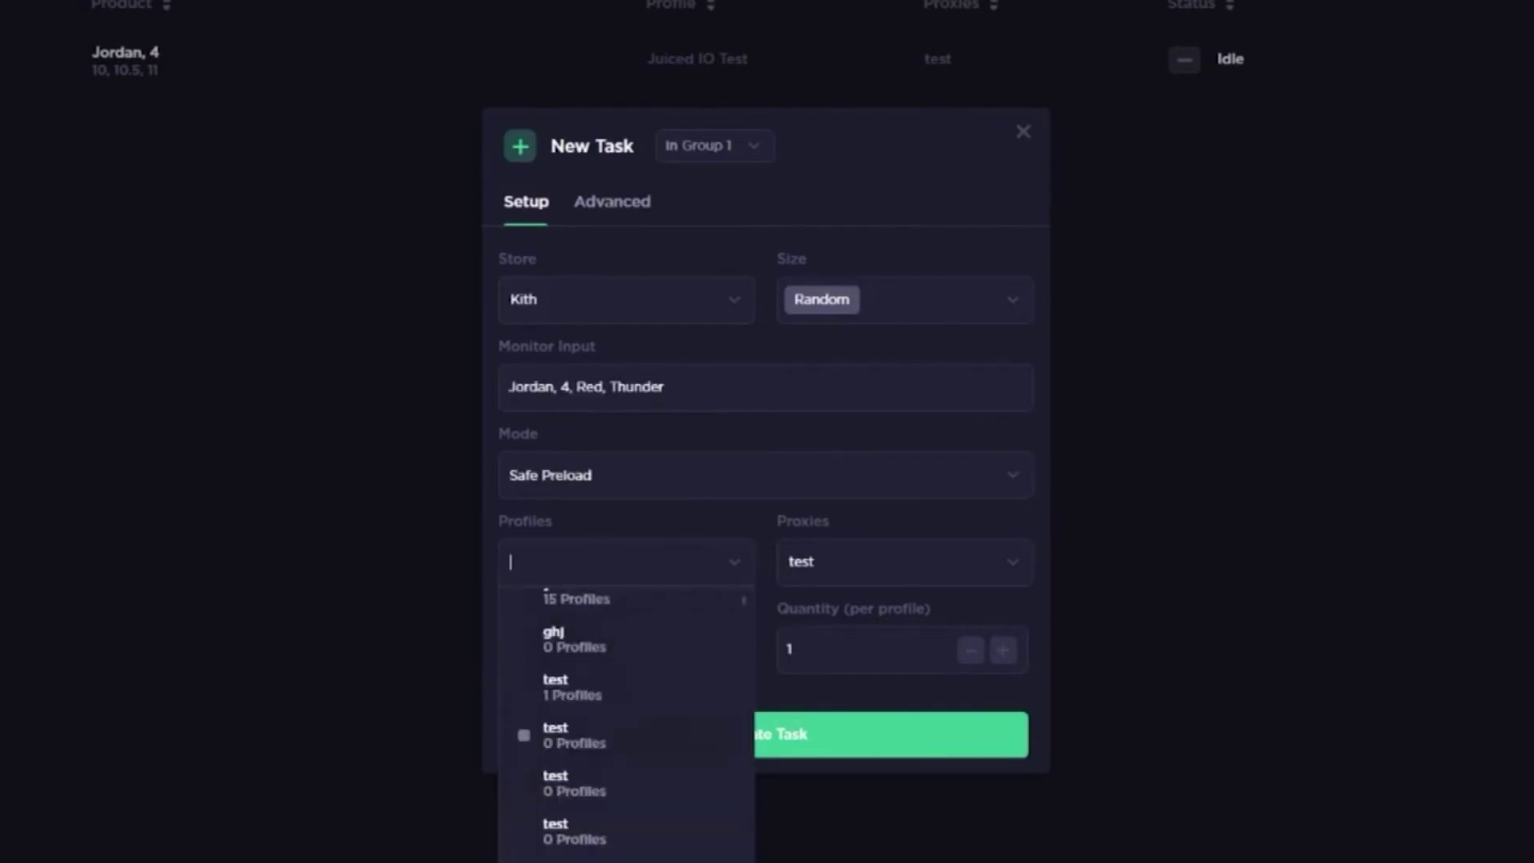
{"action": "left_click", "coordinate": [555, 686]}
{"action": "key", "text": "Escape"}
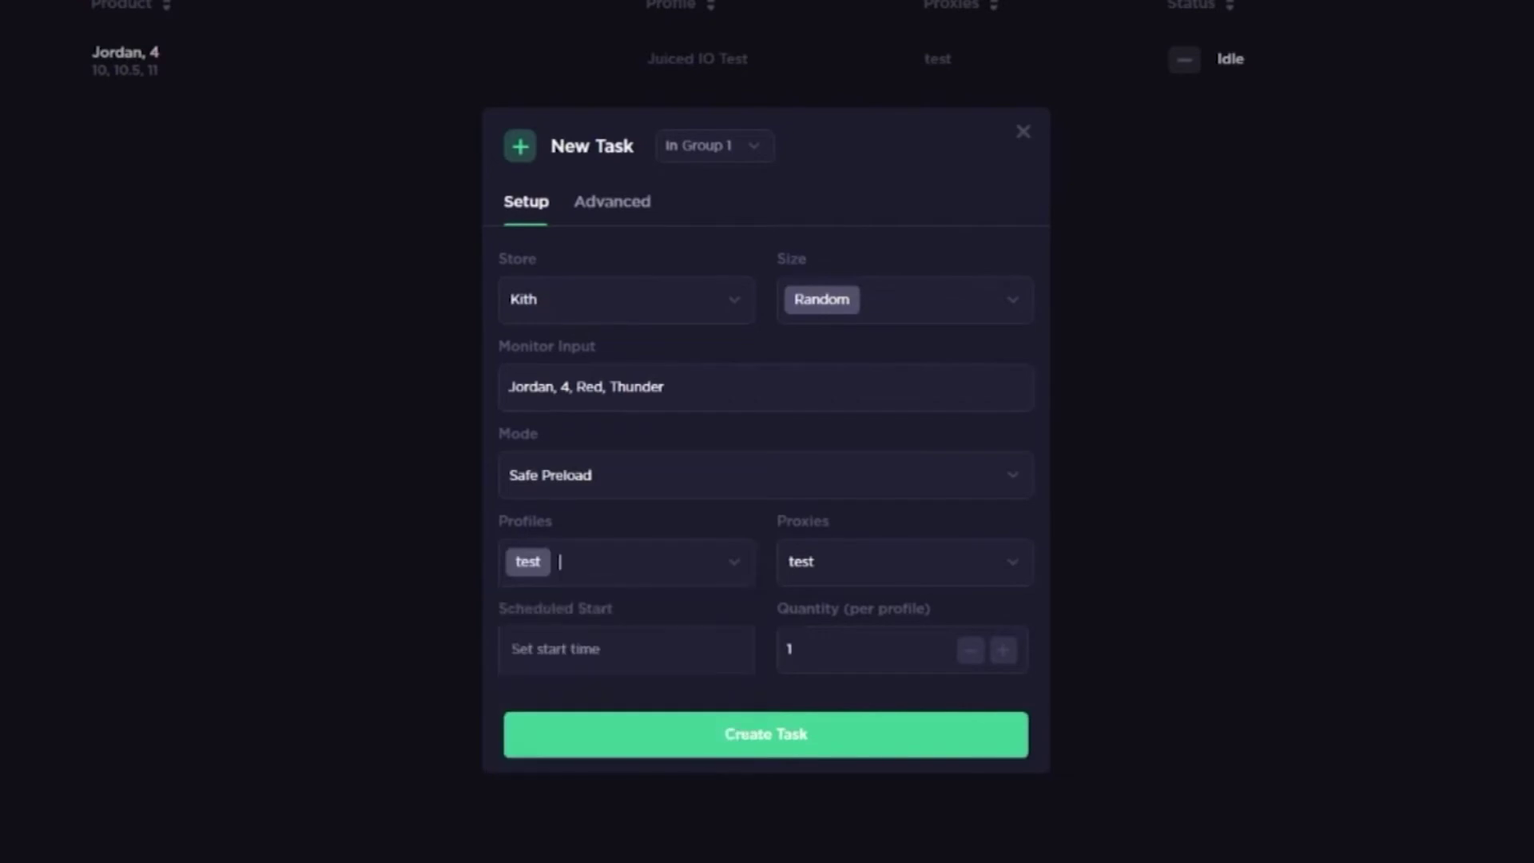
Leave the proxy group set to None and create the Kith task.
{"action": "key", "text": "Tab"}
{"action": "key", "text": "Down"}
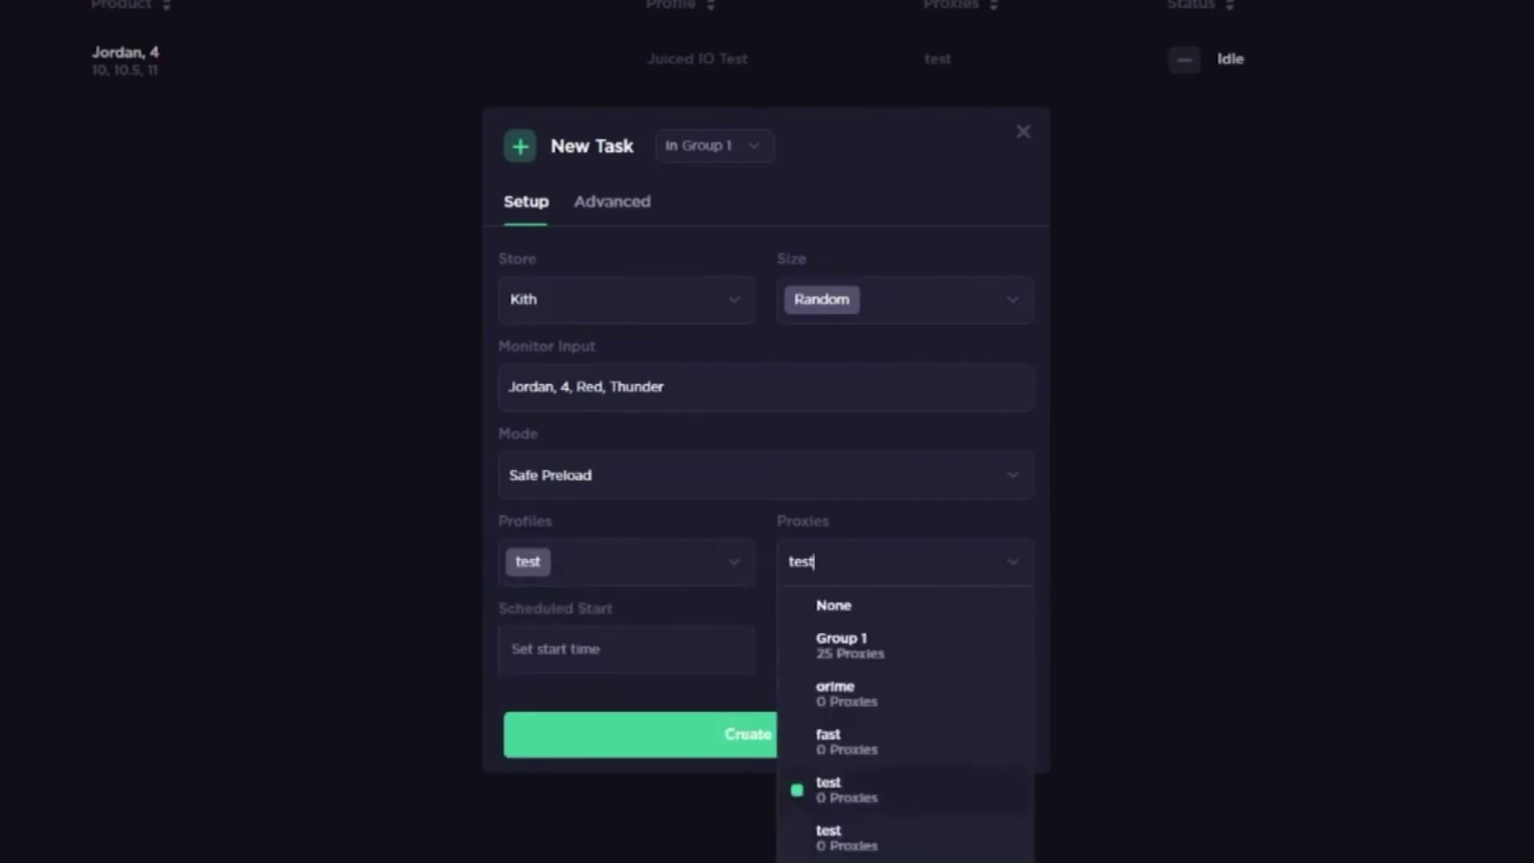
{"action": "key", "text": "Up"}
{"action": "key", "text": "Return"}
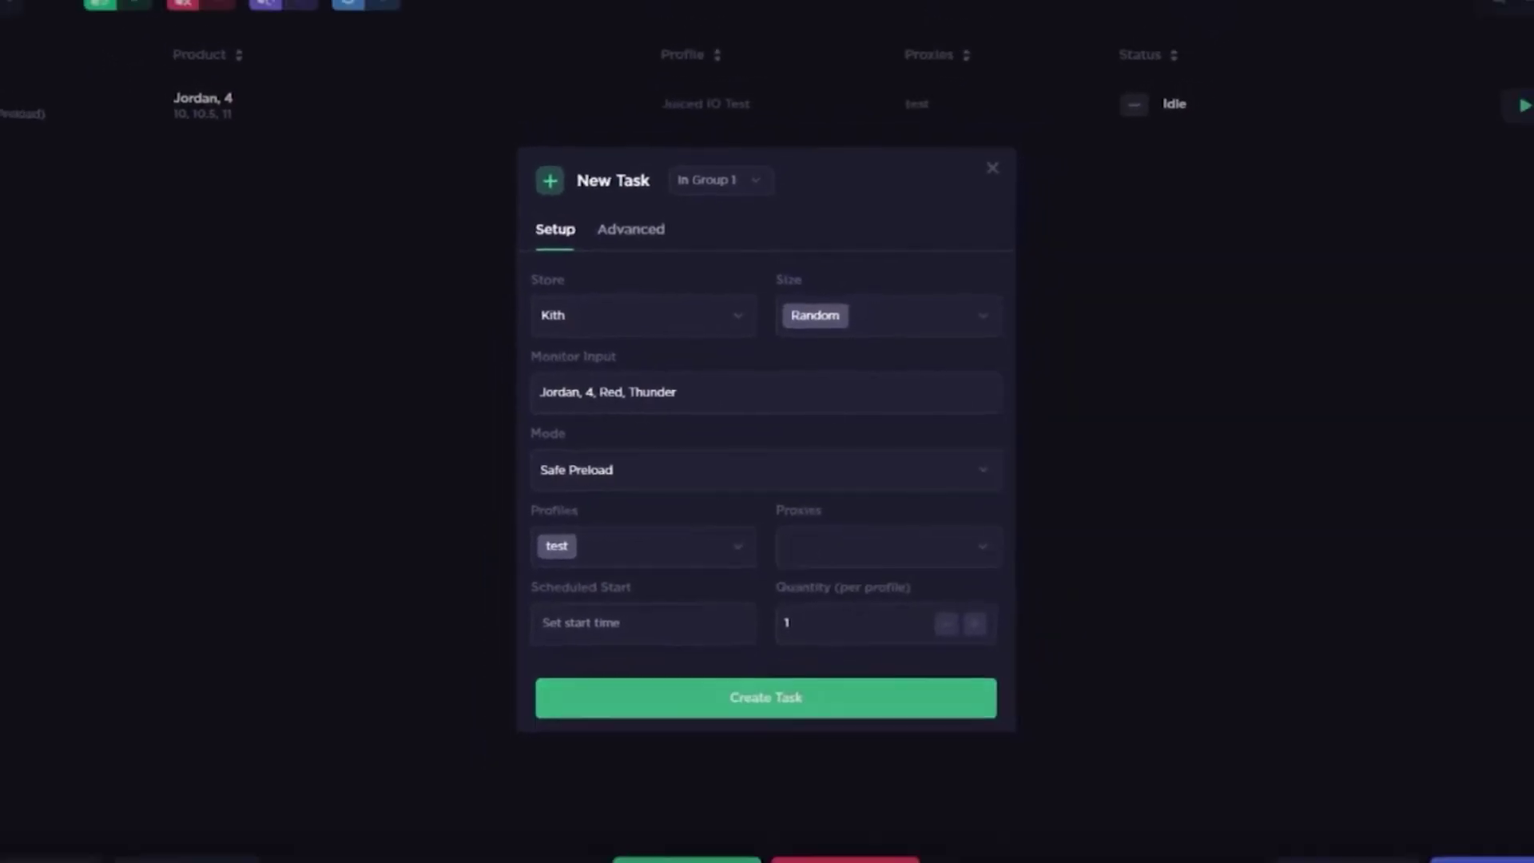
{"action": "key", "text": "Return"}
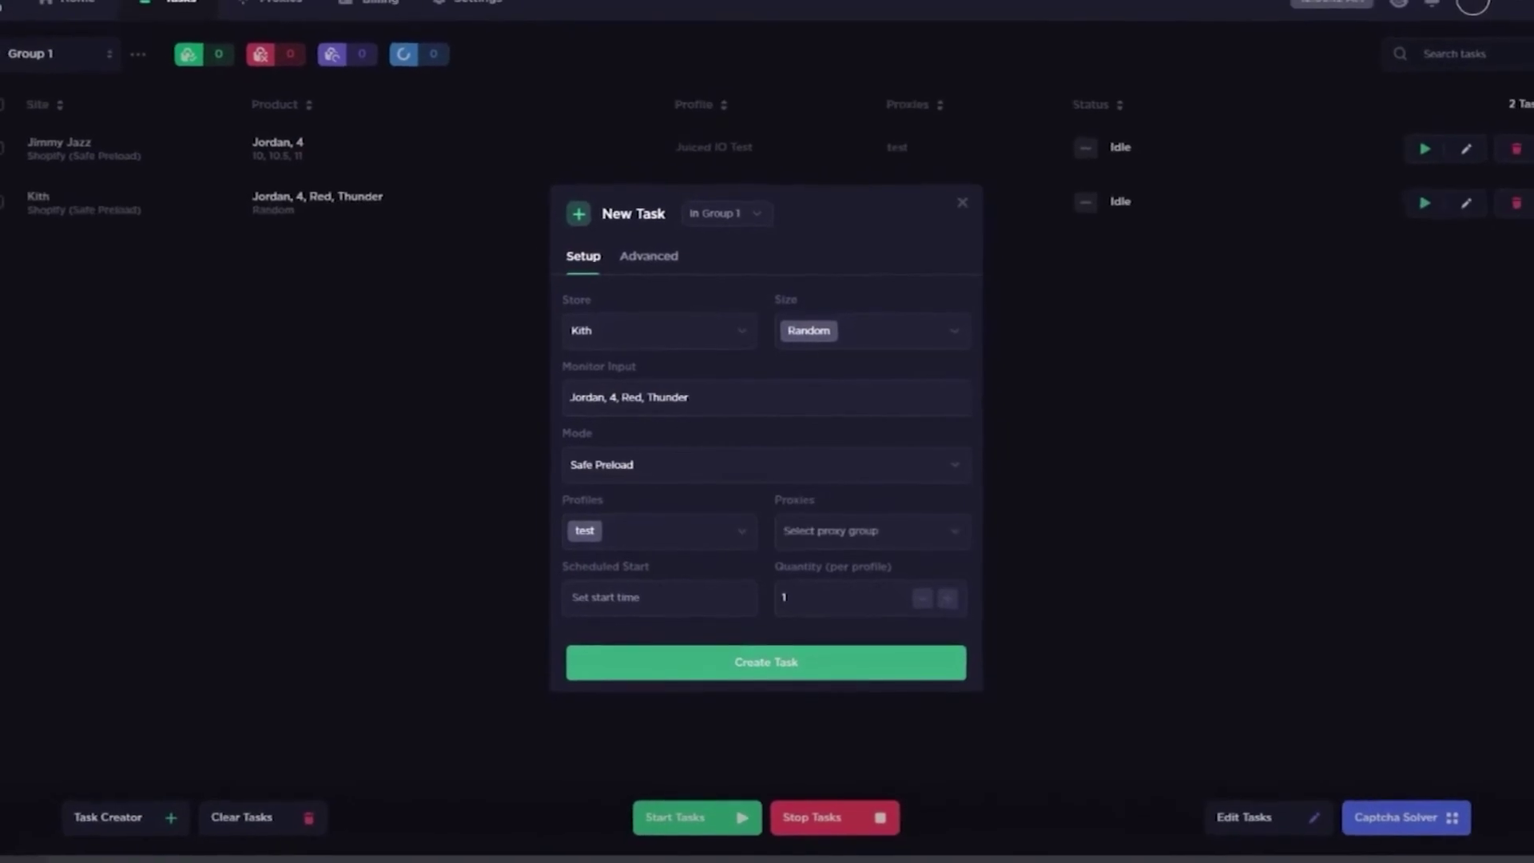
{"action": "key", "text": "Escape"}
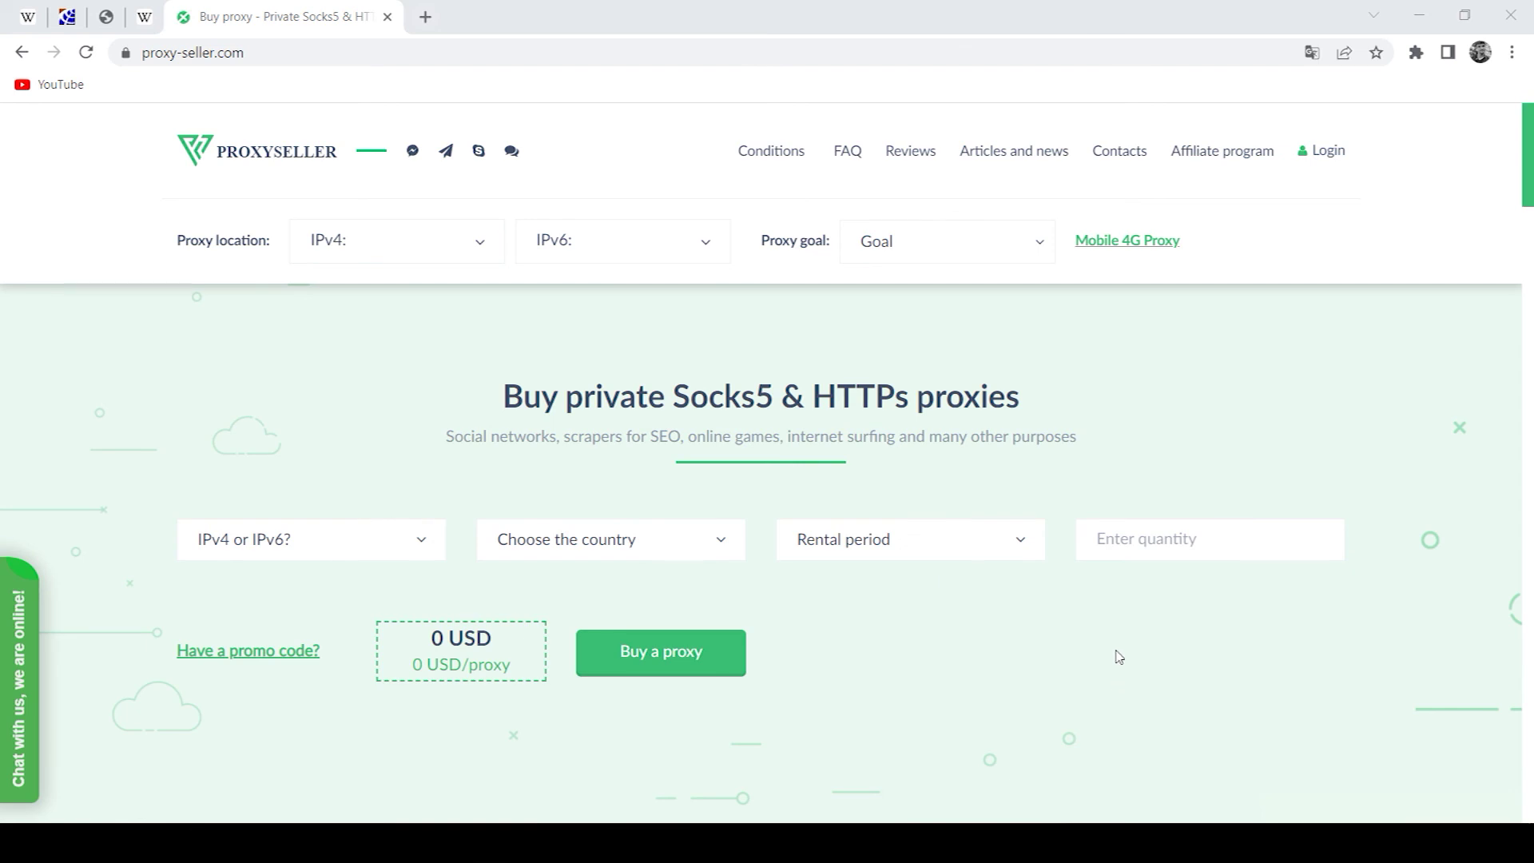
{"action": "scroll", "coordinate": [1118, 657], "scroll_direction": "down", "scroll_amount": 3}
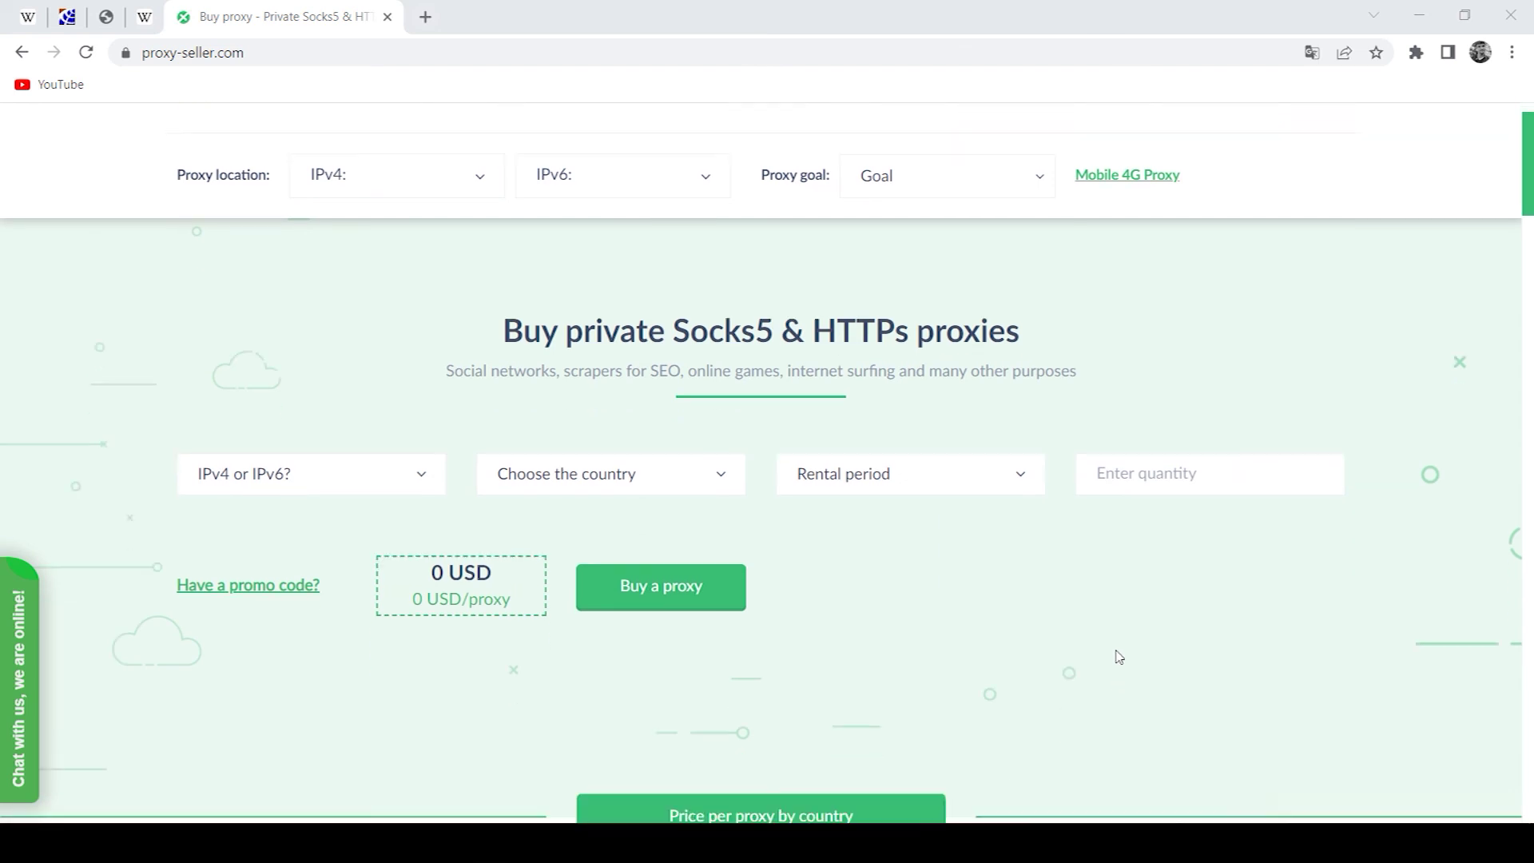
{"action": "scroll", "coordinate": [1118, 657], "scroll_direction": "down", "scroll_amount": 3}
{"action": "scroll", "coordinate": [1118, 658], "scroll_direction": "down", "scroll_amount": 1}
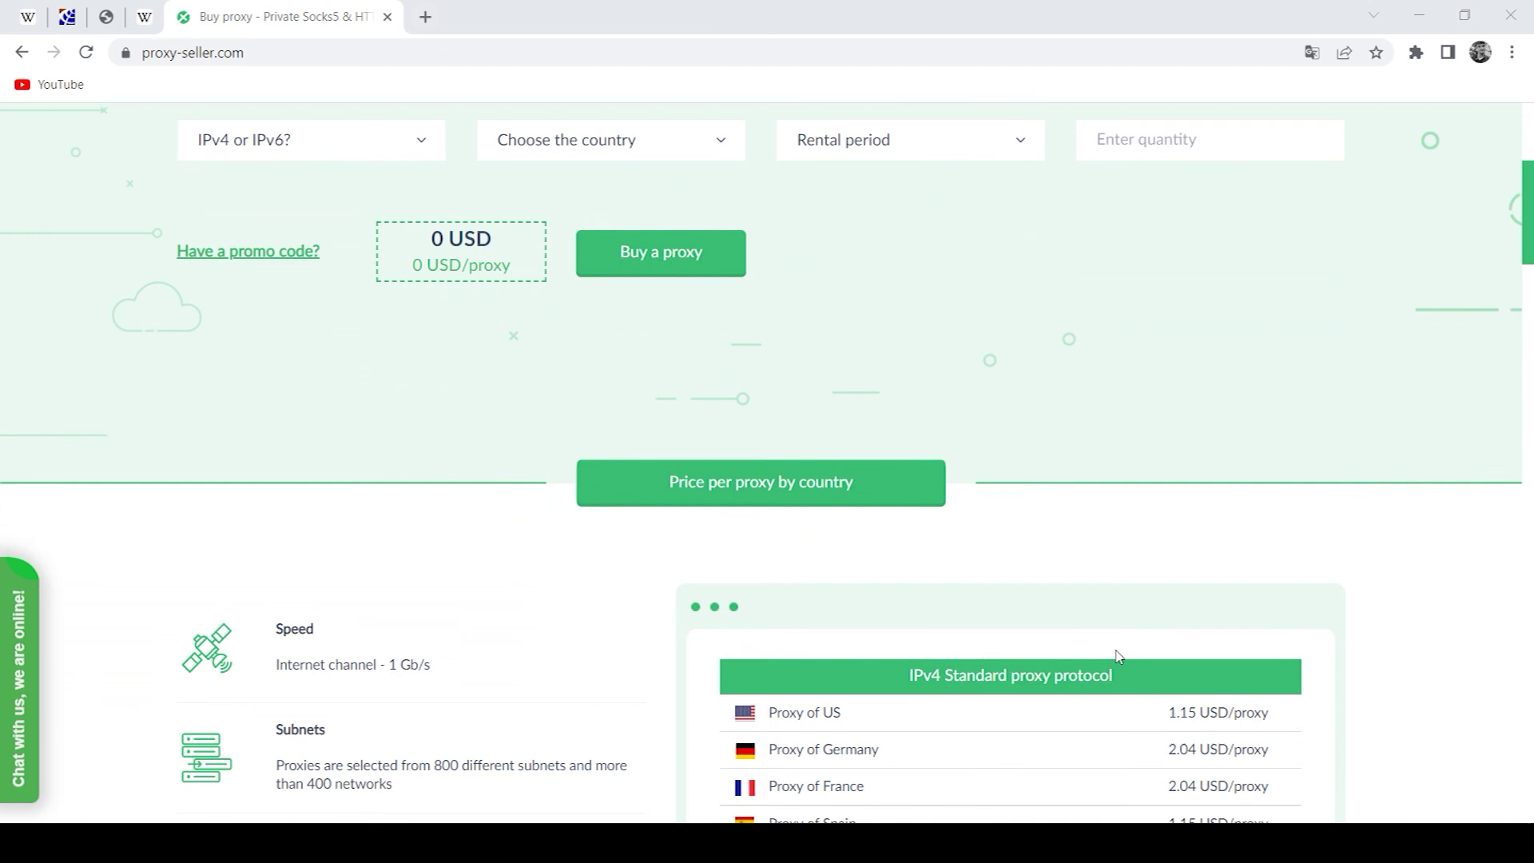
{"action": "scroll", "coordinate": [1119, 657], "scroll_direction": "down", "scroll_amount": 2}
{"action": "scroll", "coordinate": [1118, 657], "scroll_direction": "down", "scroll_amount": 2}
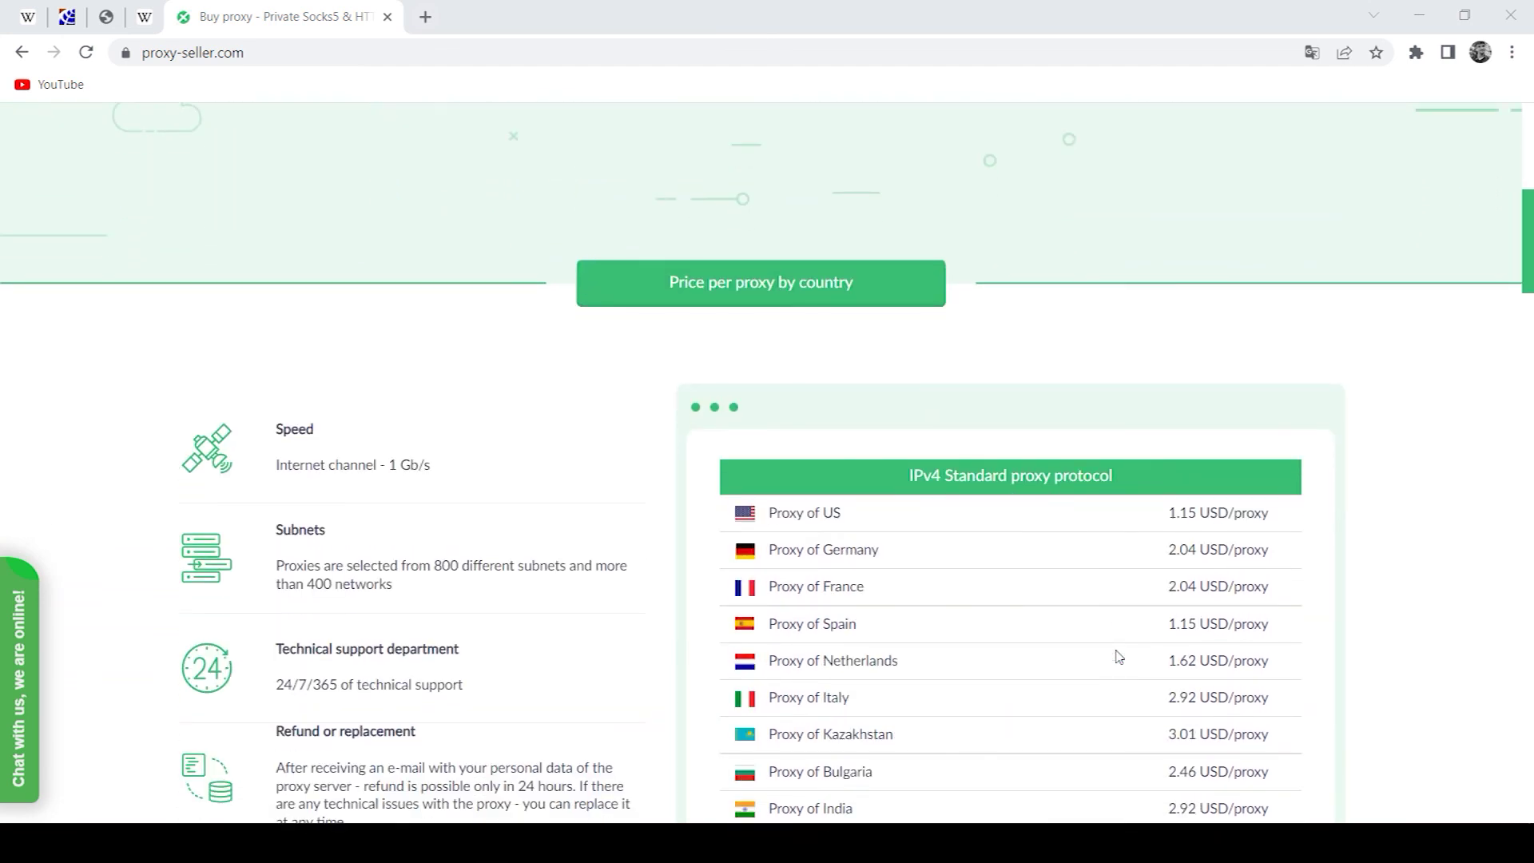
{"action": "scroll", "coordinate": [1118, 657], "scroll_direction": "down", "scroll_amount": 2}
{"action": "scroll", "coordinate": [1118, 657], "scroll_direction": "down", "scroll_amount": 1}
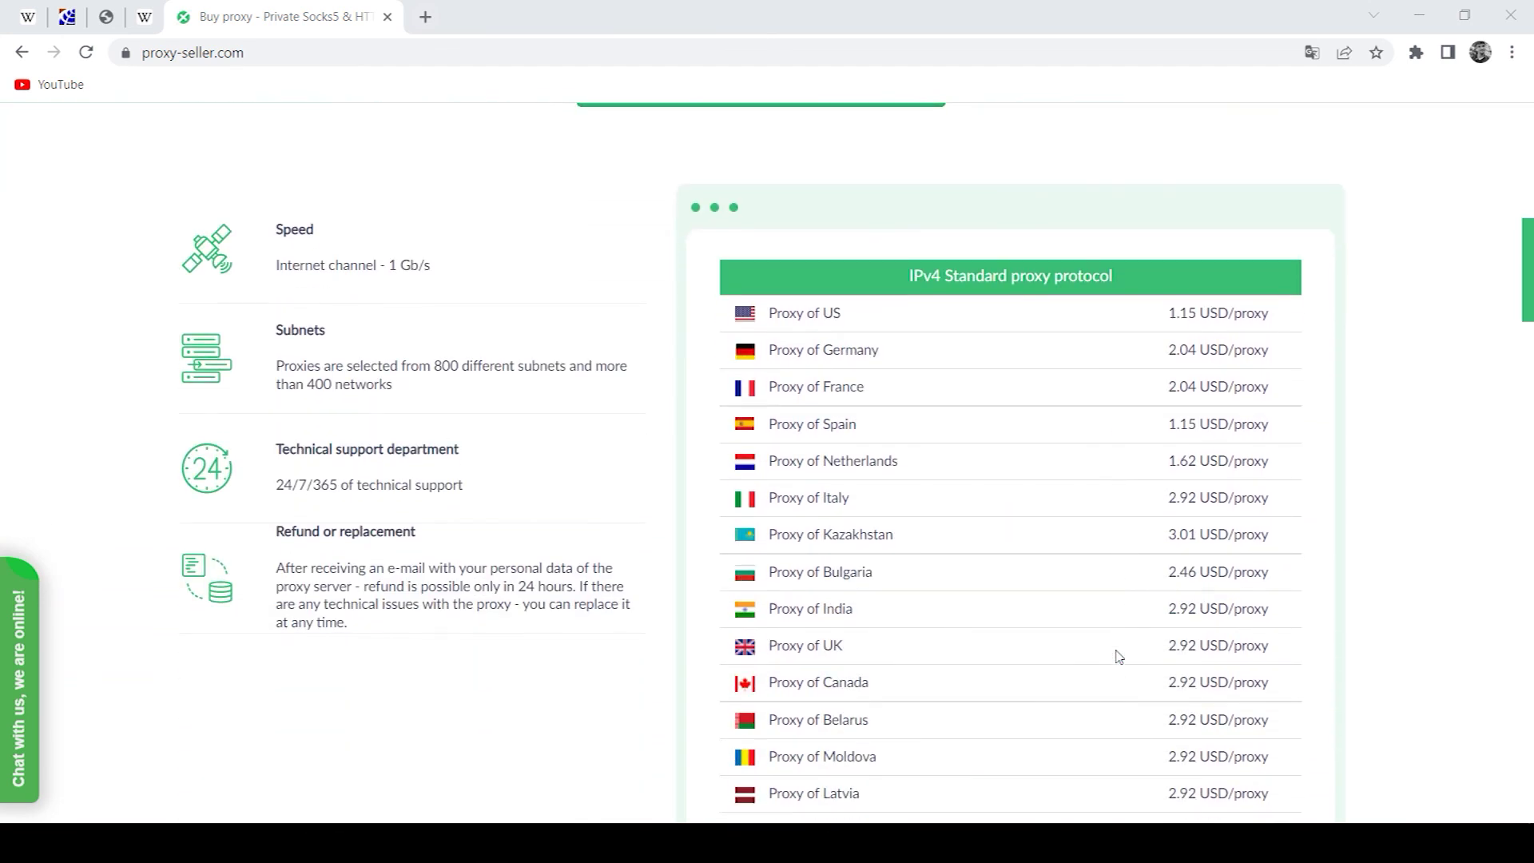
{"action": "scroll", "coordinate": [1118, 656], "scroll_direction": "down", "scroll_amount": 1}
{"action": "scroll", "coordinate": [1118, 657], "scroll_direction": "down", "scroll_amount": 1}
{"action": "scroll", "coordinate": [1118, 657], "scroll_direction": "down", "scroll_amount": 1}
{"action": "scroll", "coordinate": [1119, 656], "scroll_direction": "down", "scroll_amount": 1}
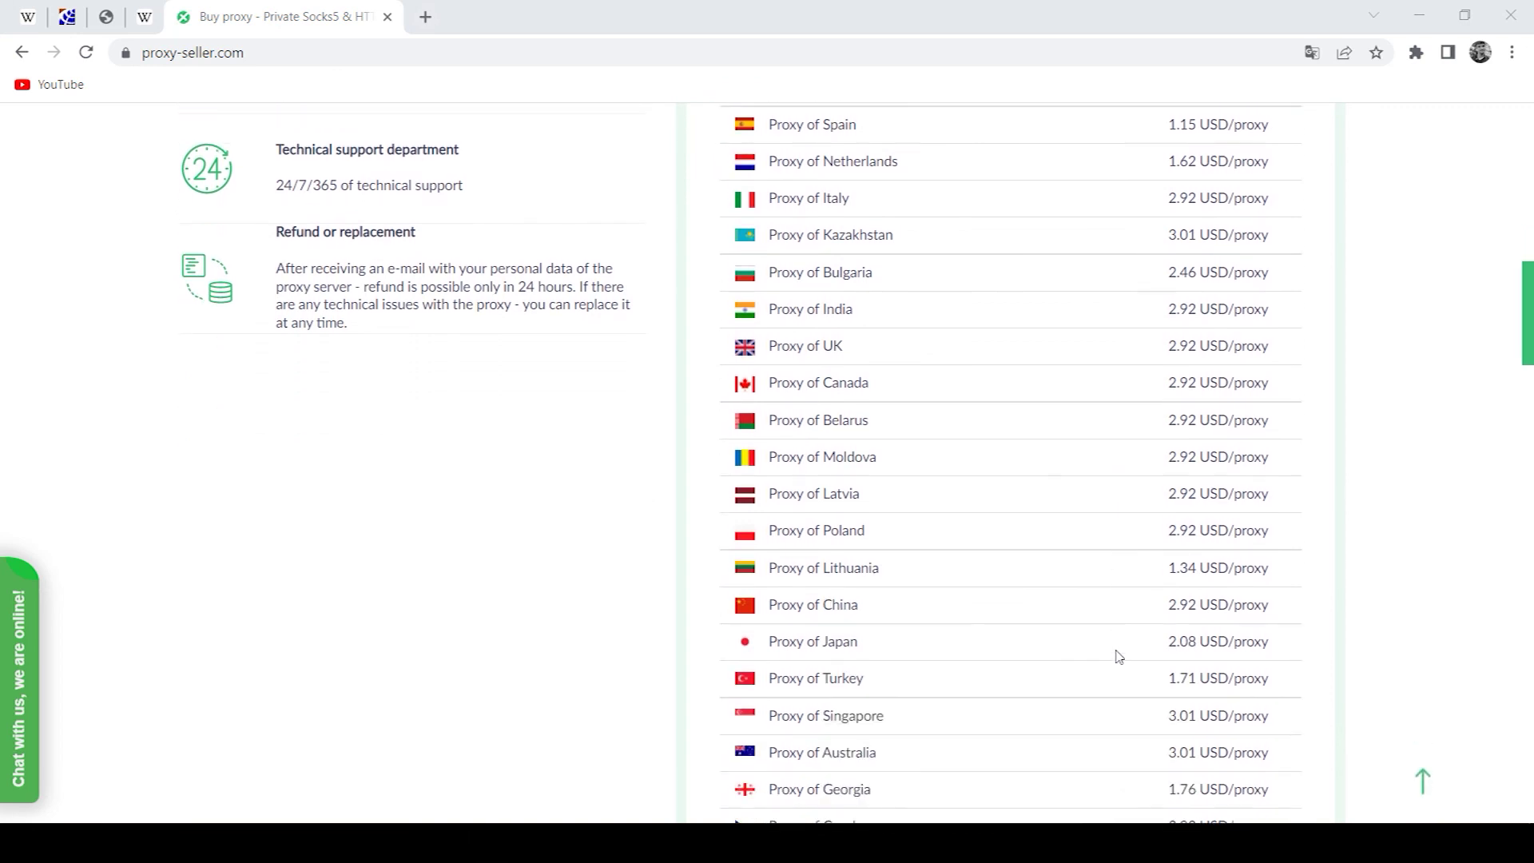
{"action": "scroll", "coordinate": [1118, 656], "scroll_direction": "down", "scroll_amount": 1}
{"action": "scroll", "coordinate": [1119, 657], "scroll_direction": "down", "scroll_amount": 1}
{"action": "scroll", "coordinate": [1117, 657], "scroll_direction": "down", "scroll_amount": 1}
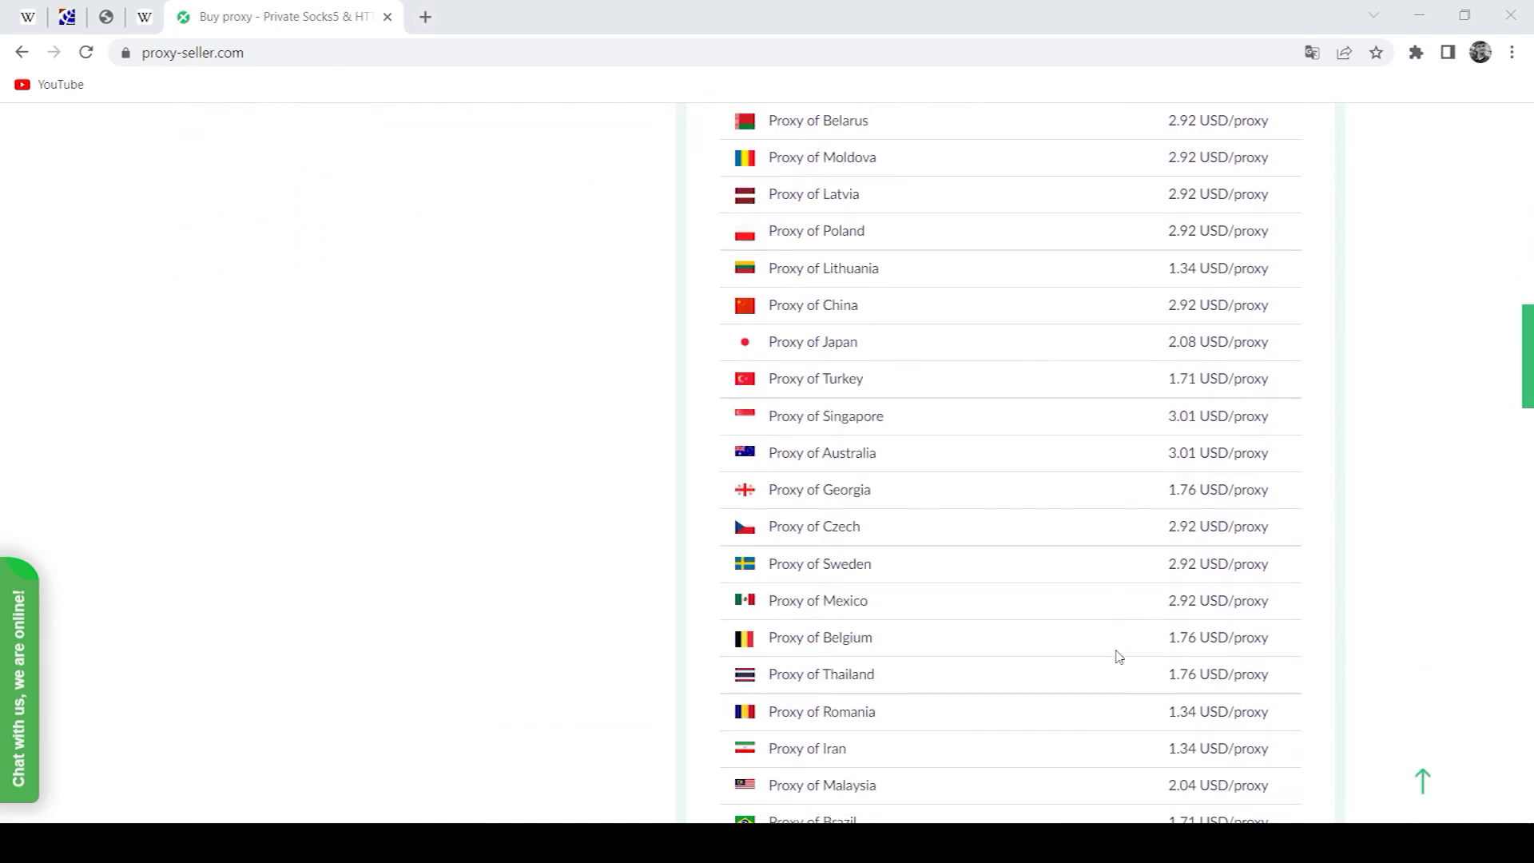
{"action": "scroll", "coordinate": [1118, 656], "scroll_direction": "down", "scroll_amount": 1}
{"action": "scroll", "coordinate": [1117, 657], "scroll_direction": "down", "scroll_amount": 1}
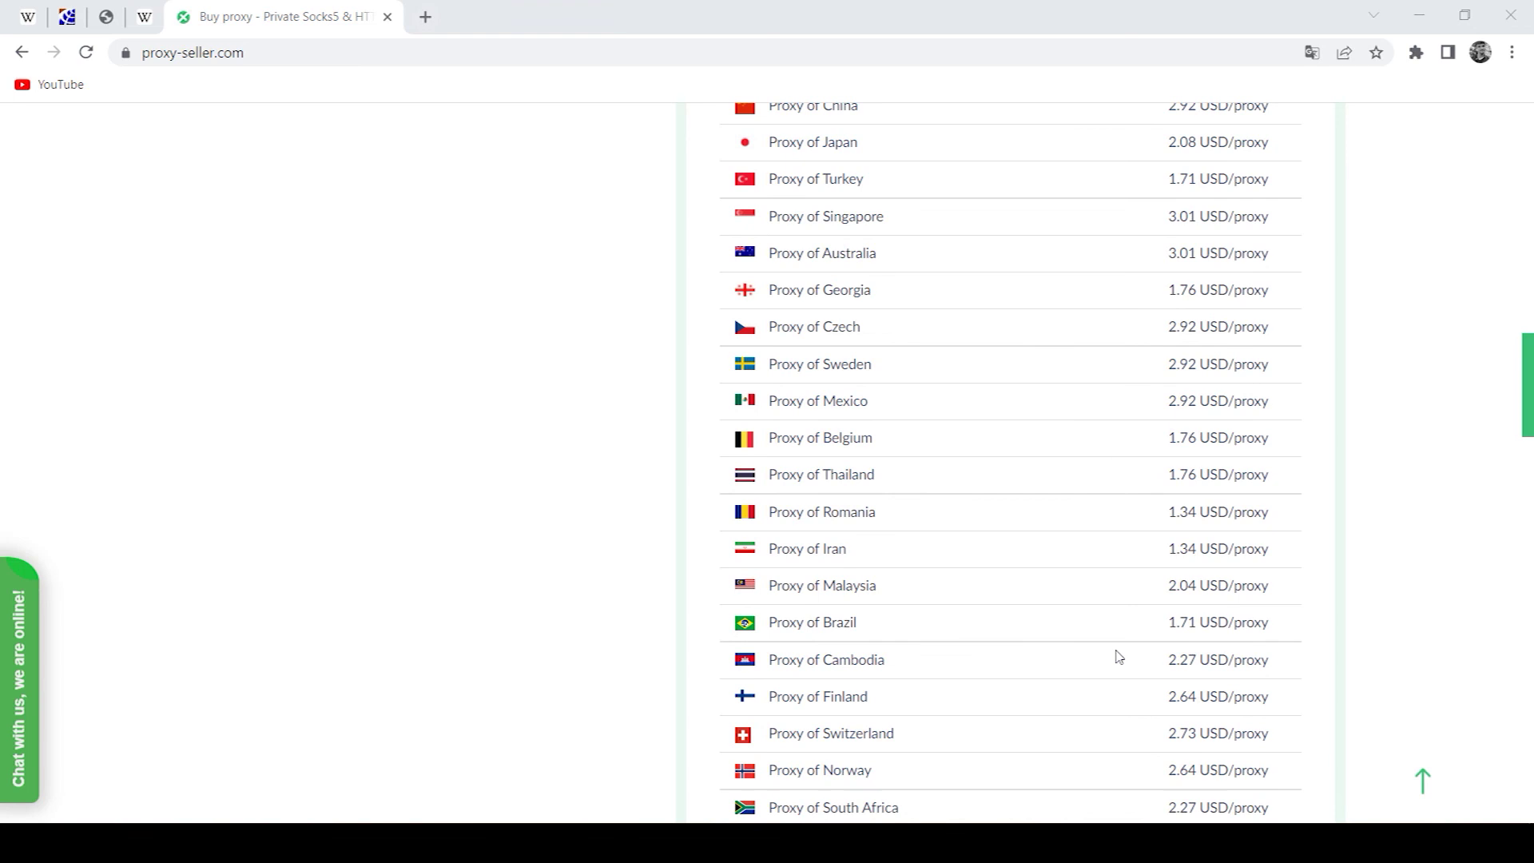
{"action": "scroll", "coordinate": [1119, 657], "scroll_direction": "down", "scroll_amount": 1}
{"action": "scroll", "coordinate": [1119, 658], "scroll_direction": "down", "scroll_amount": 2}
{"action": "scroll", "coordinate": [1119, 657], "scroll_direction": "down", "scroll_amount": 2}
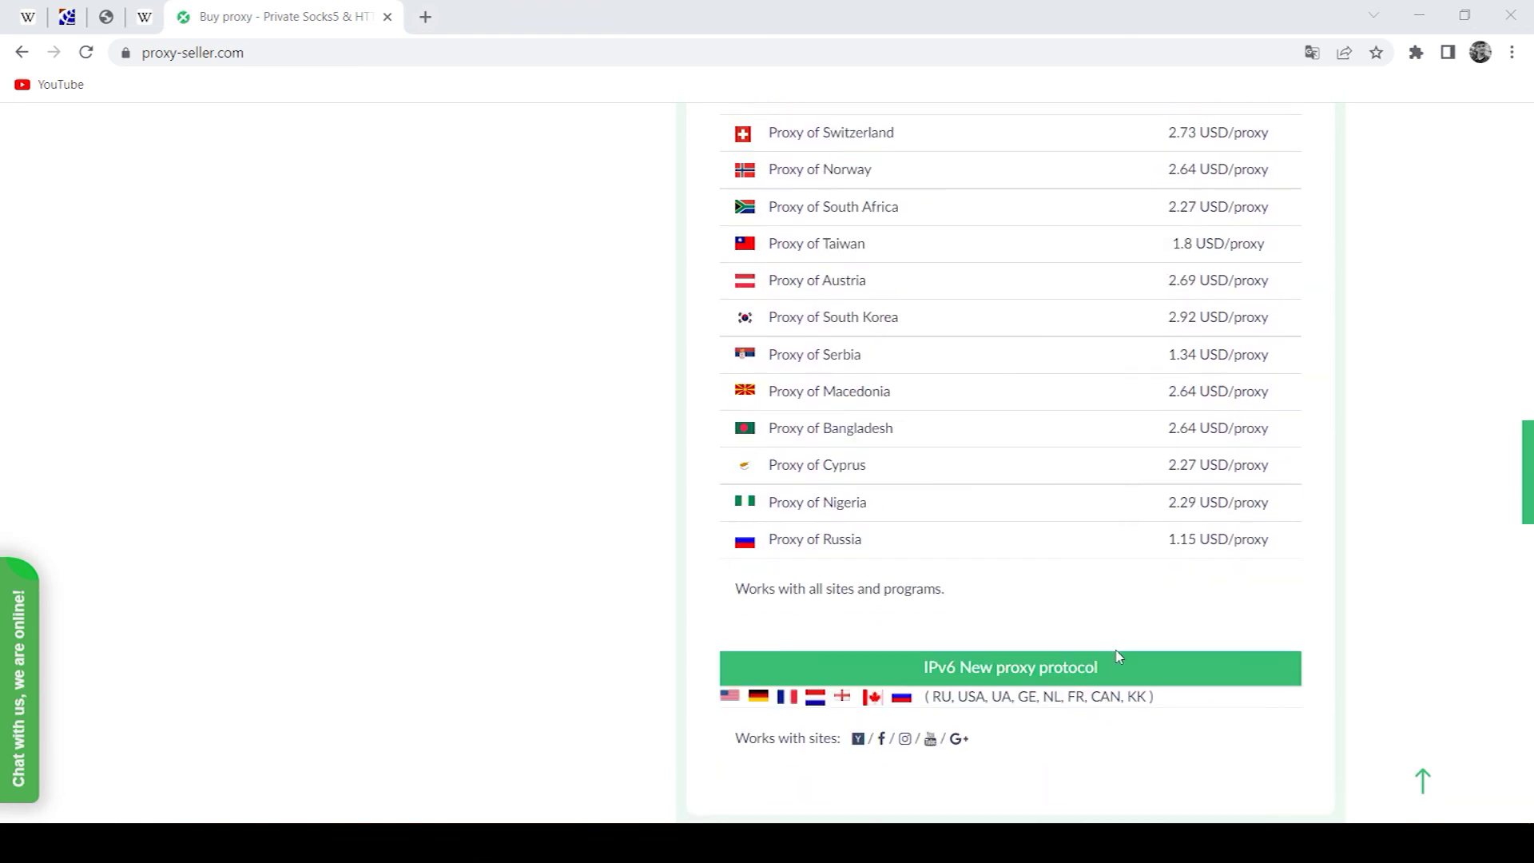
{"action": "scroll", "coordinate": [1119, 657], "scroll_direction": "down", "scroll_amount": 1}
{"action": "scroll", "coordinate": [1117, 657], "scroll_direction": "down", "scroll_amount": 3}
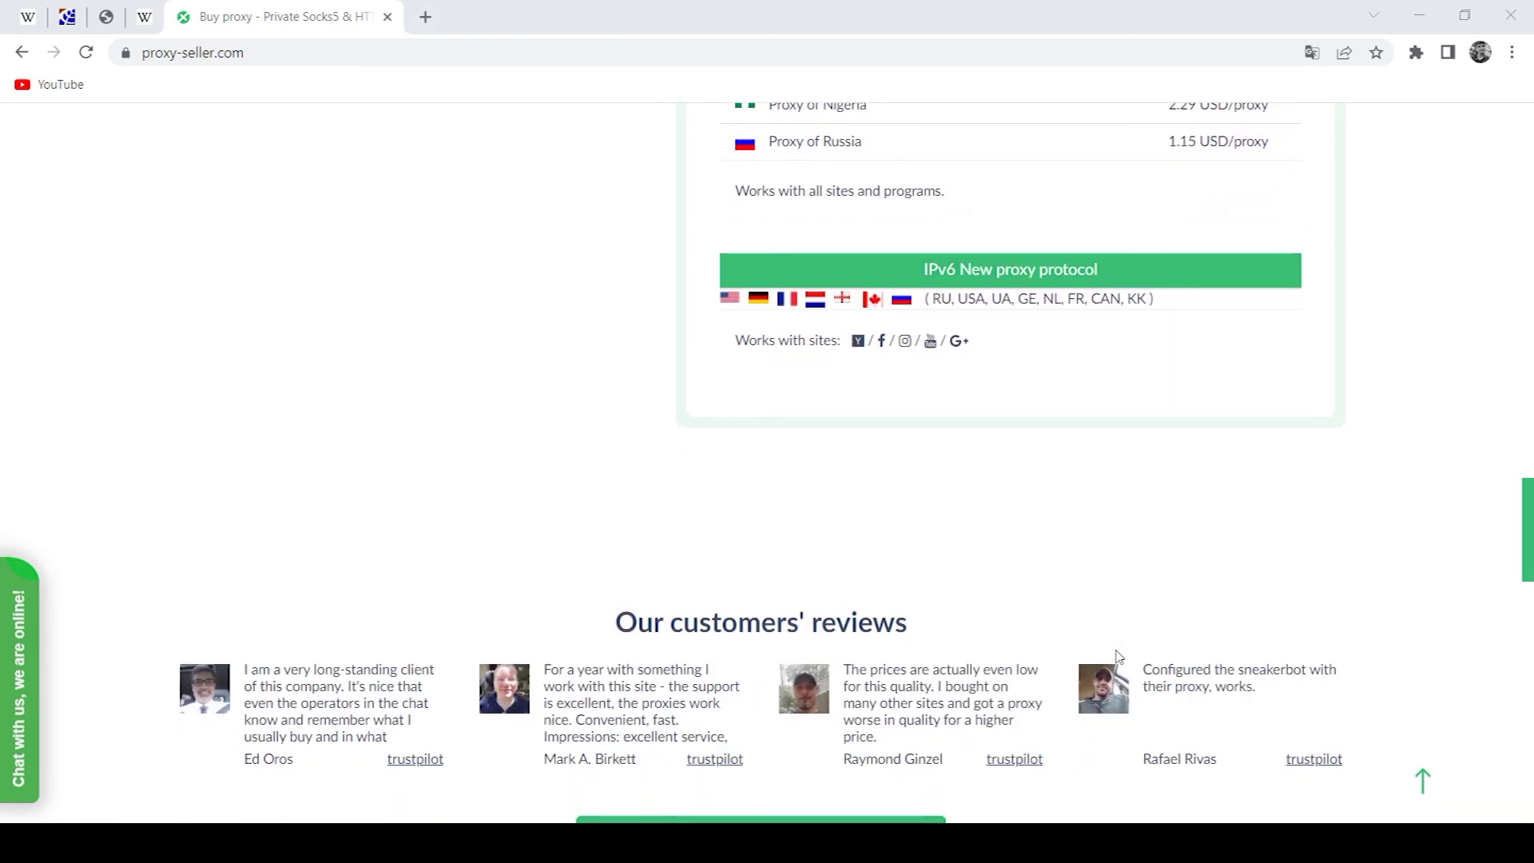
{"action": "scroll", "coordinate": [1118, 657], "scroll_direction": "down", "scroll_amount": 2}
{"action": "scroll", "coordinate": [1119, 656], "scroll_direction": "down", "scroll_amount": 2}
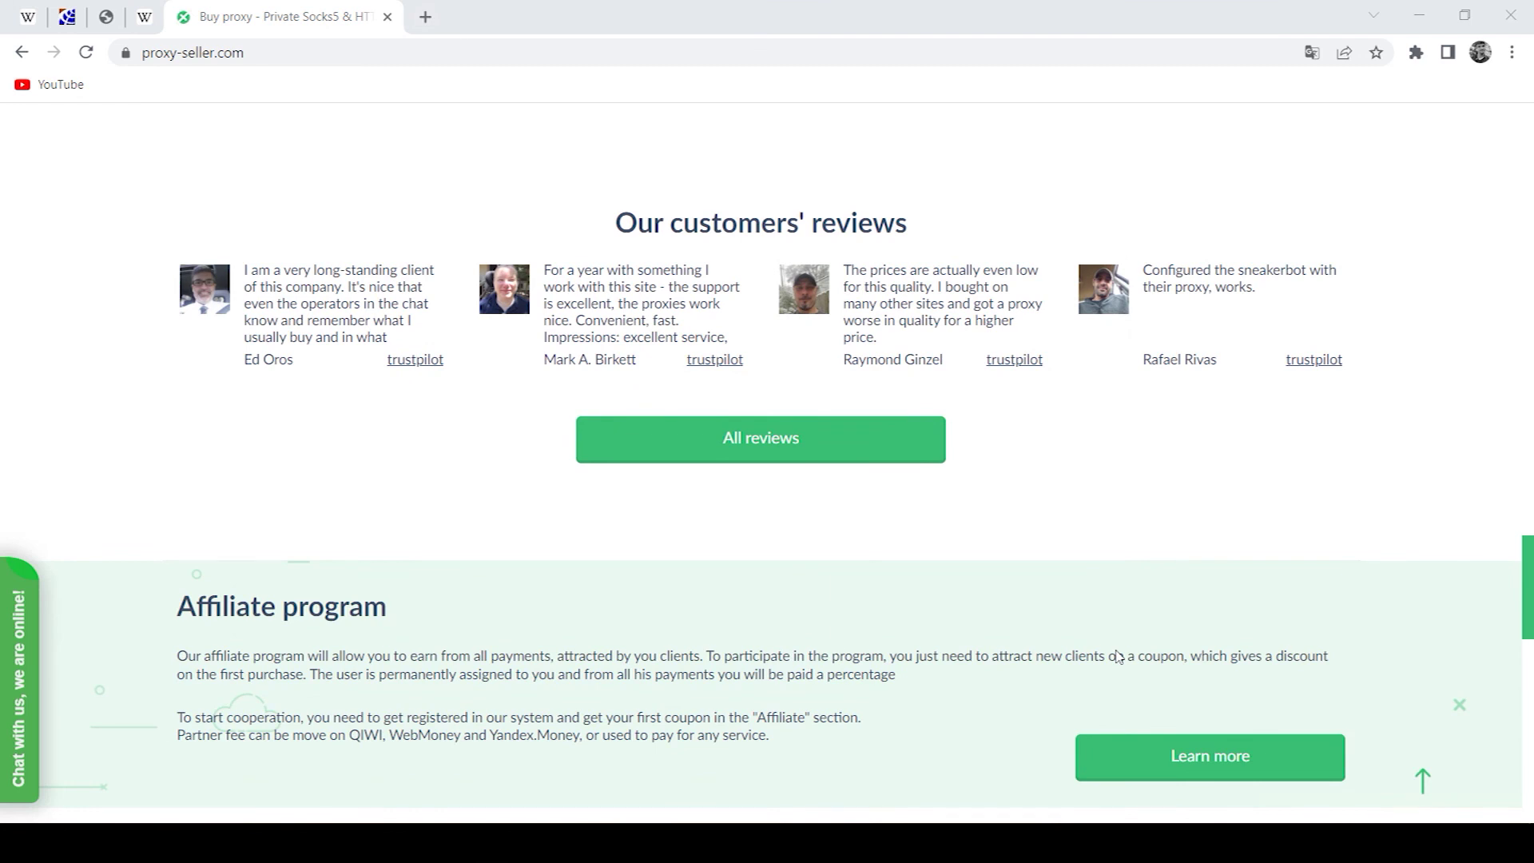
{"action": "scroll", "coordinate": [1117, 657], "scroll_direction": "down", "scroll_amount": 1}
{"action": "scroll", "coordinate": [1118, 657], "scroll_direction": "down", "scroll_amount": 3}
{"action": "scroll", "coordinate": [1118, 657], "scroll_direction": "down", "scroll_amount": 1}
{"action": "scroll", "coordinate": [1118, 658], "scroll_direction": "down", "scroll_amount": 1}
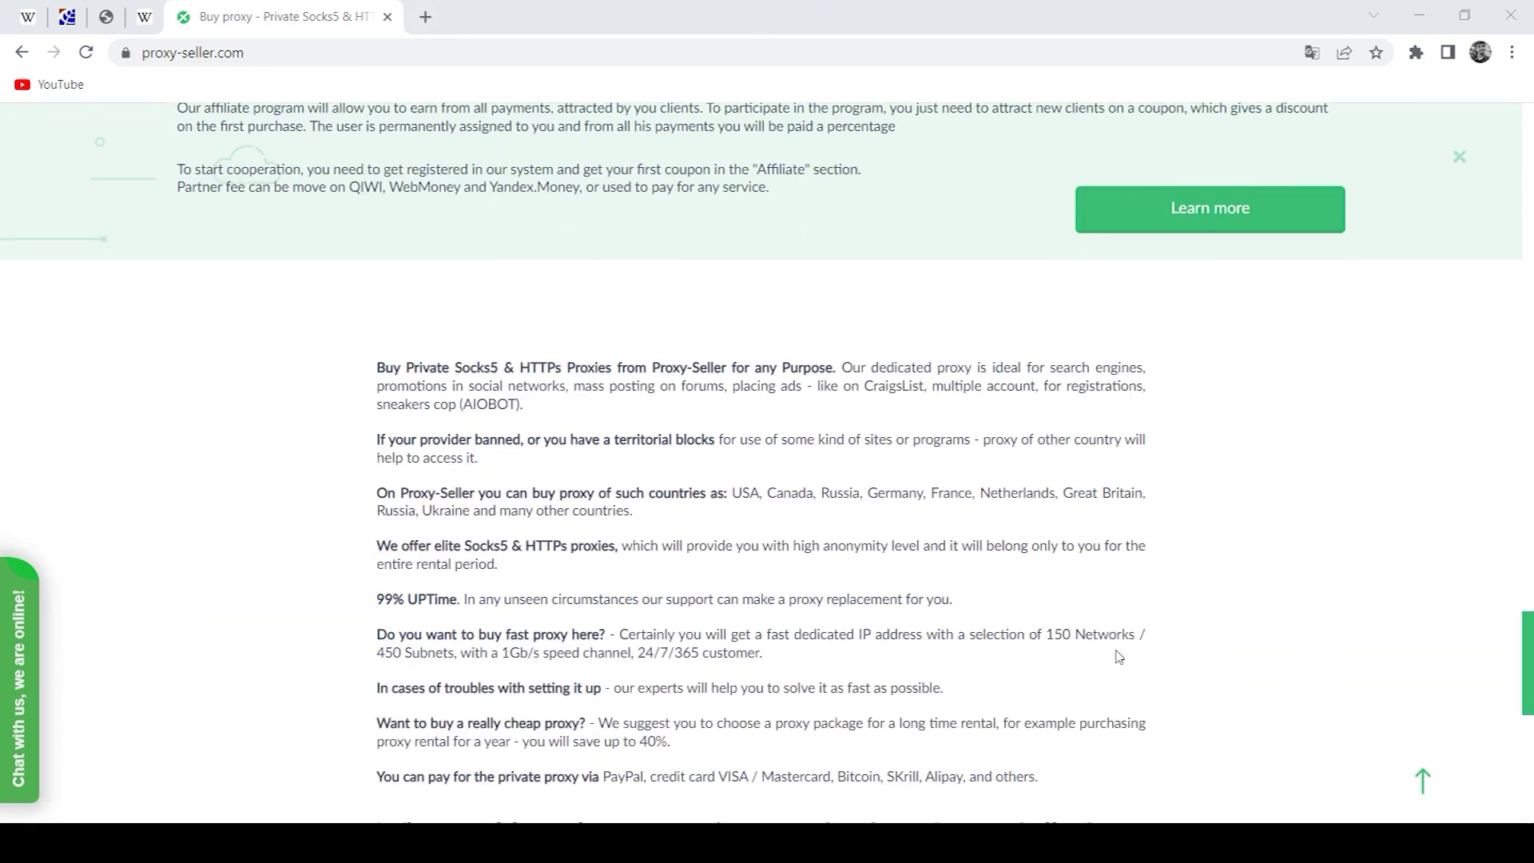